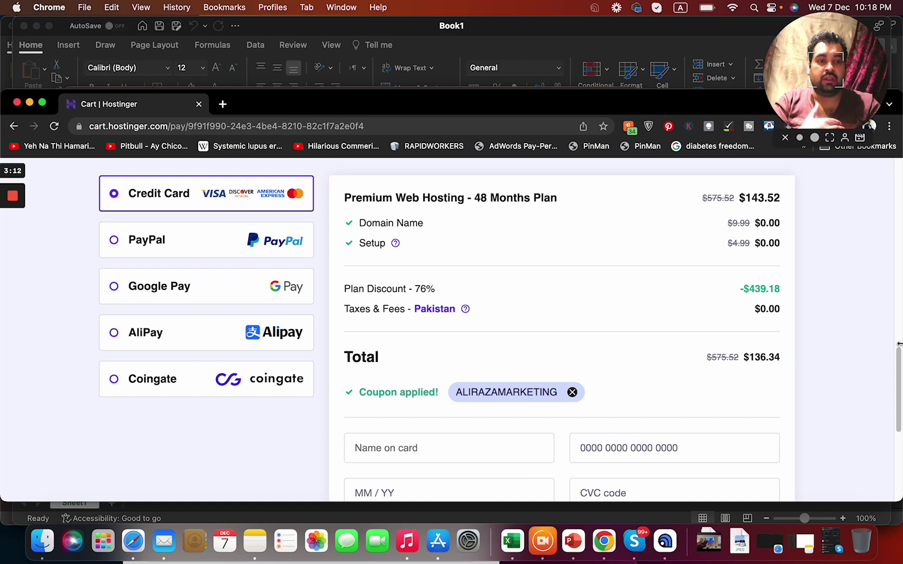
Select the 12-month Premium Web Hosting billing period, bringing the total to $34.09
left_click_drag(898, 347, 895, 193)
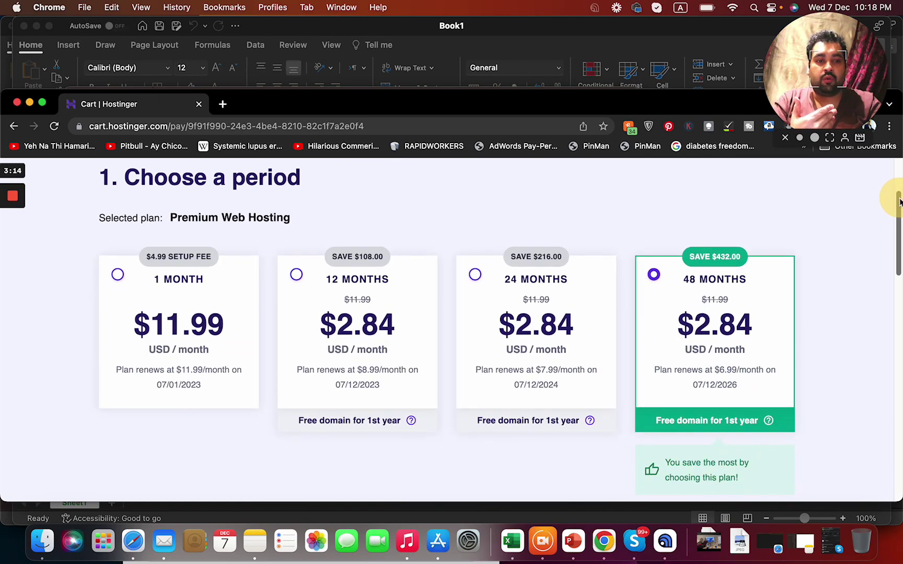
left_click(297, 275)
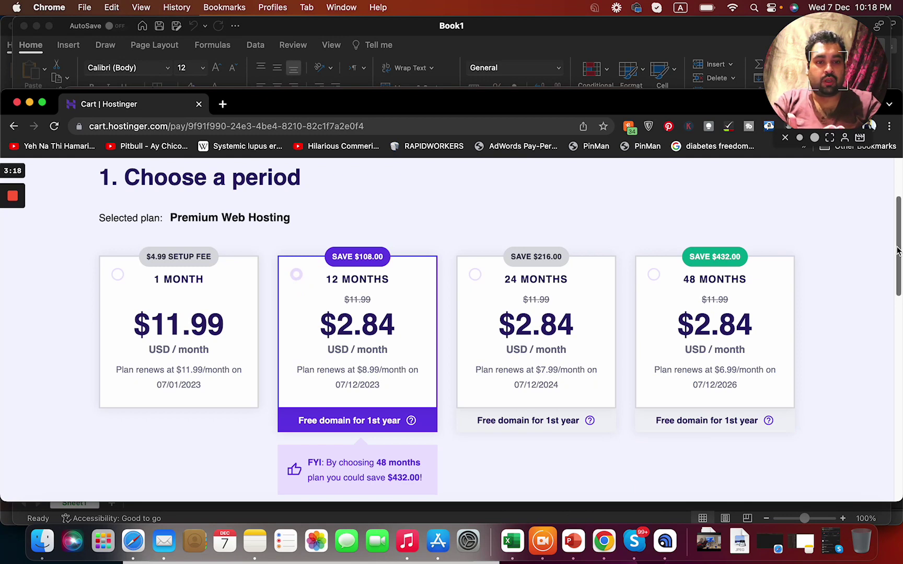
left_click_drag(900, 246, 899, 288)
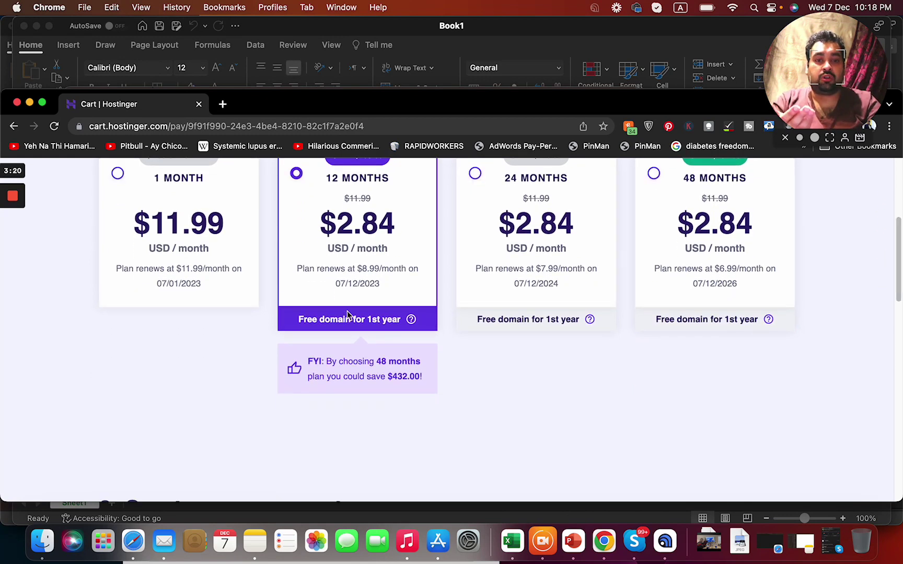
left_click_drag(899, 243, 899, 359)
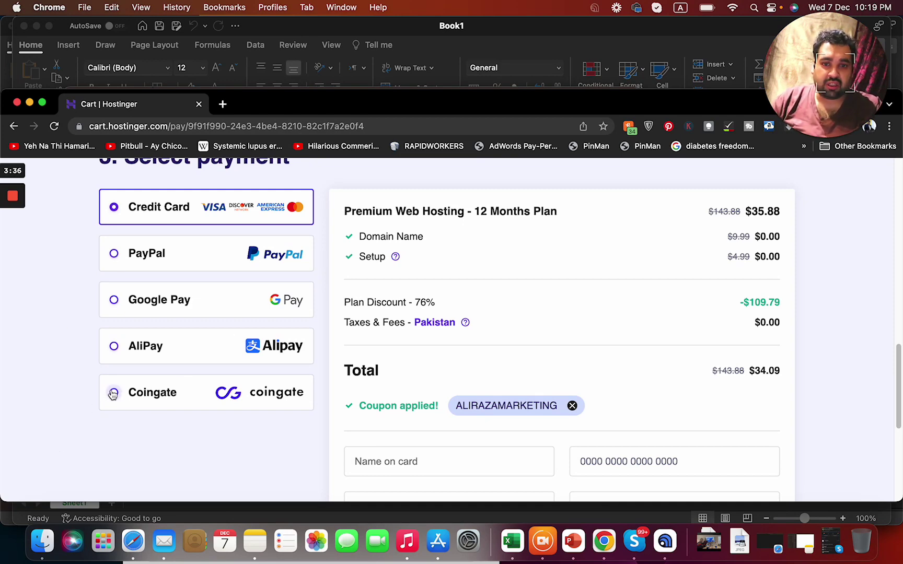
Try the Coingate and AliPay payment options, then settle back on Credit Card
left_click(112, 394)
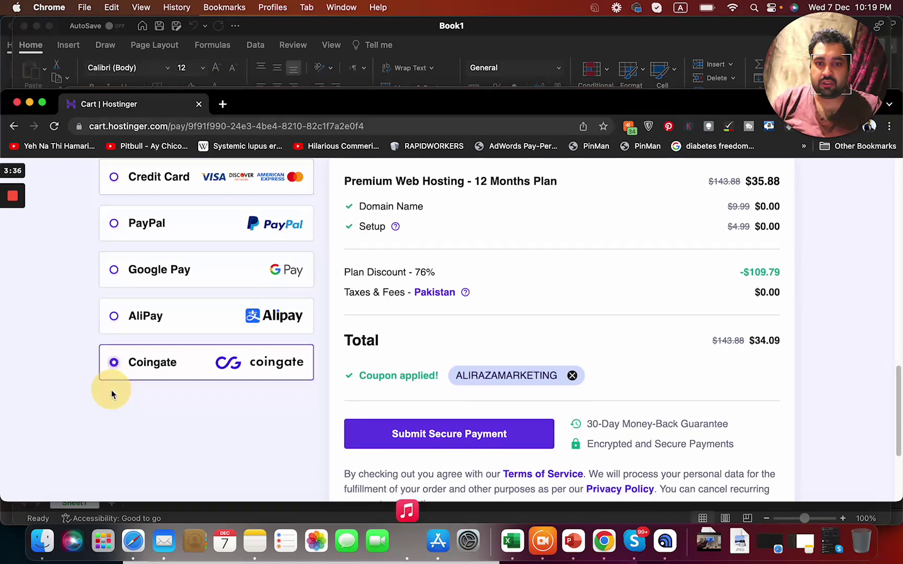
left_click(114, 315)
left_click(125, 189)
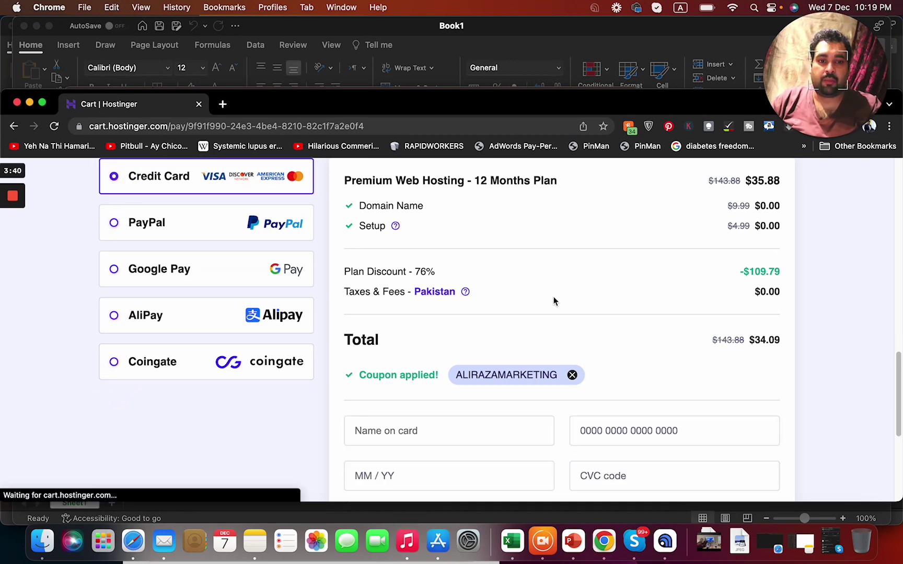
left_click_drag(894, 367, 851, 160)
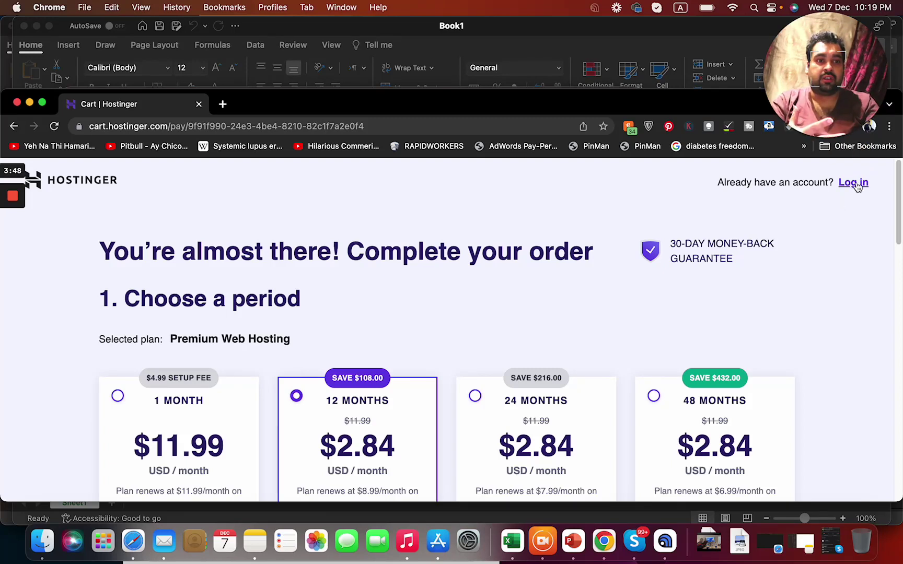
Log in to the existing Hostinger account using the browser's saved credentials
left_click(855, 184)
left_click(808, 222)
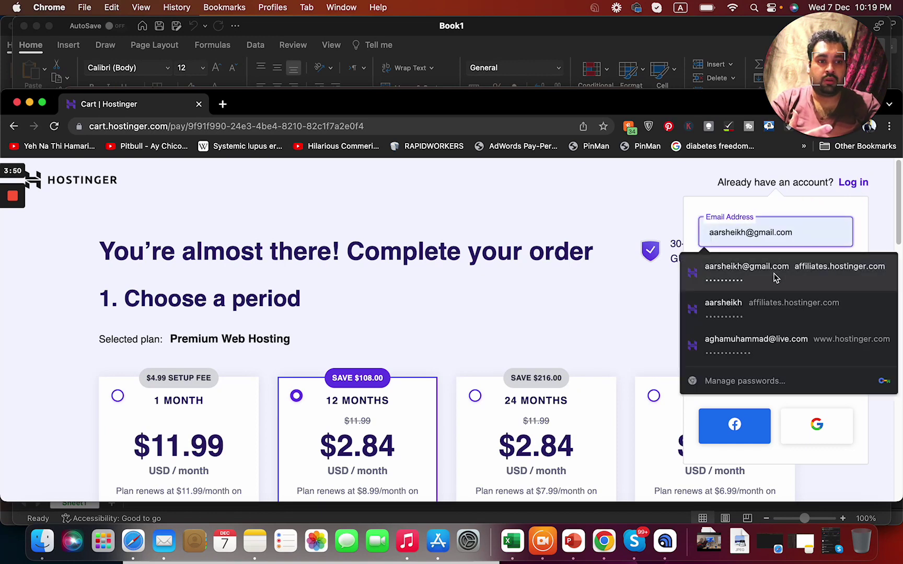
left_click(806, 263)
left_click(772, 320)
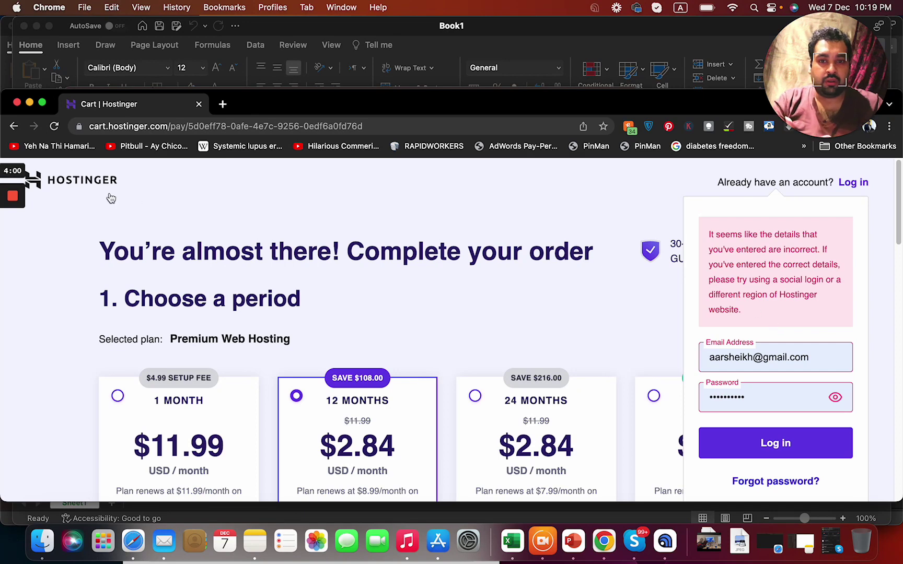
Open Manage for the Business Web Hosting plan from the hPanel home page
mouse_move(16, 235)
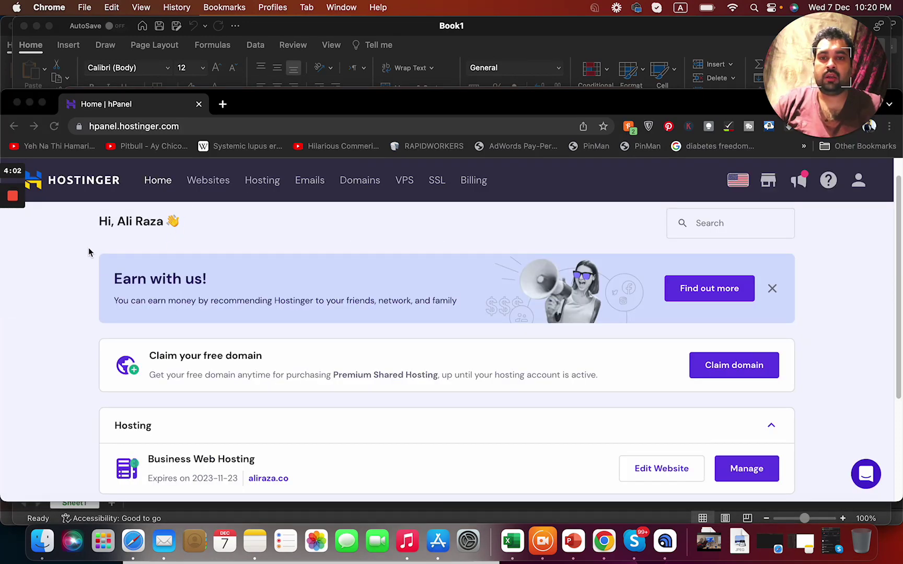
left_click(89, 253)
left_click_drag(893, 208, 878, 230)
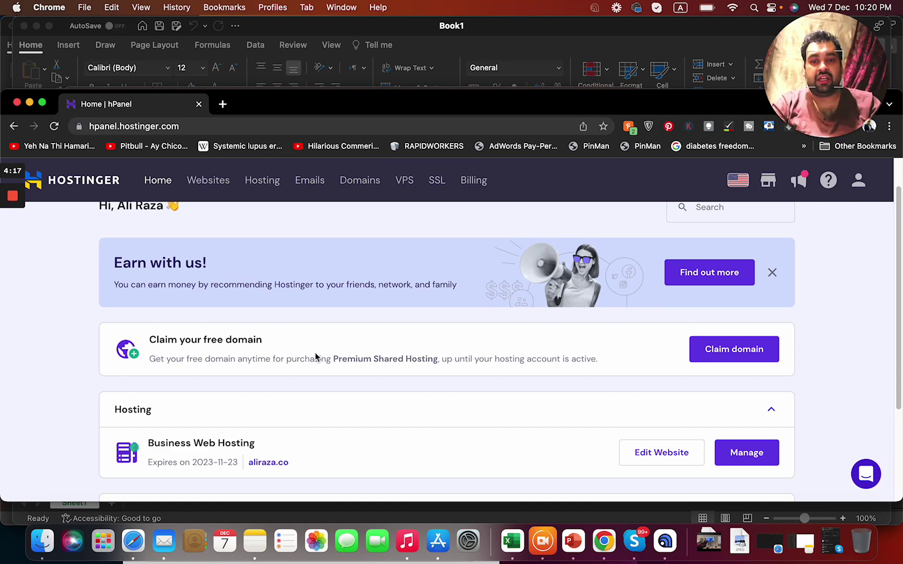
left_click_drag(895, 261, 892, 385)
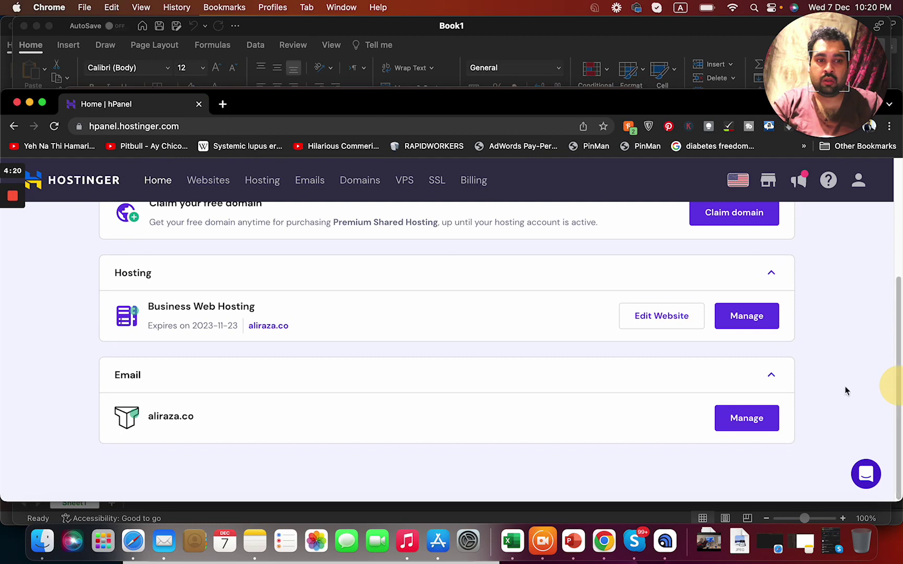
left_click(754, 327)
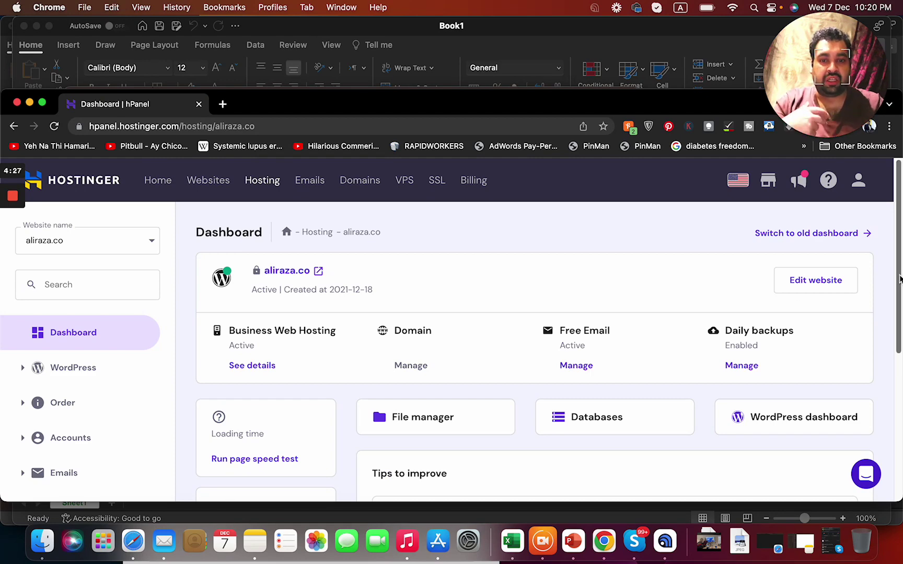
Open the site's WordPress Dashboard from the sidebar and scroll to the Site Installs panel
left_click_drag(899, 280, 898, 328)
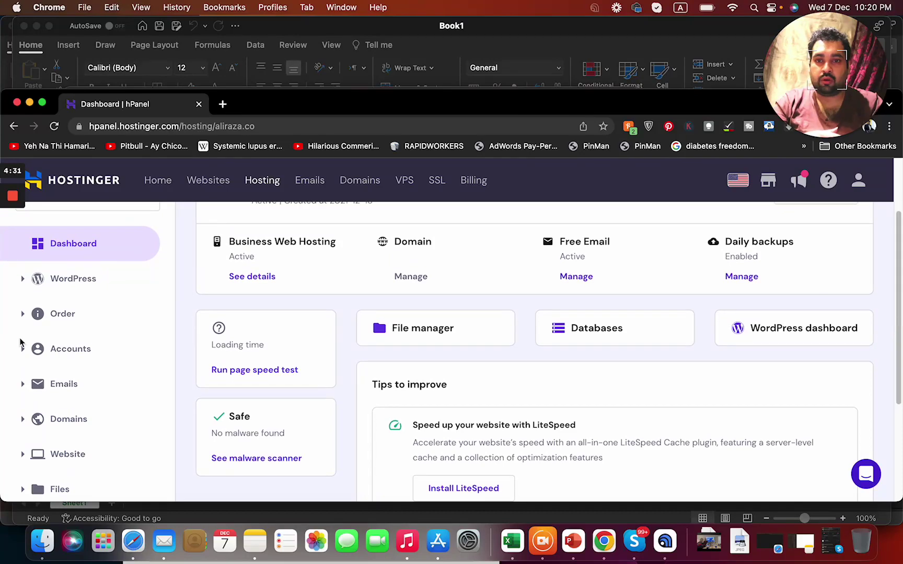
left_click(57, 289)
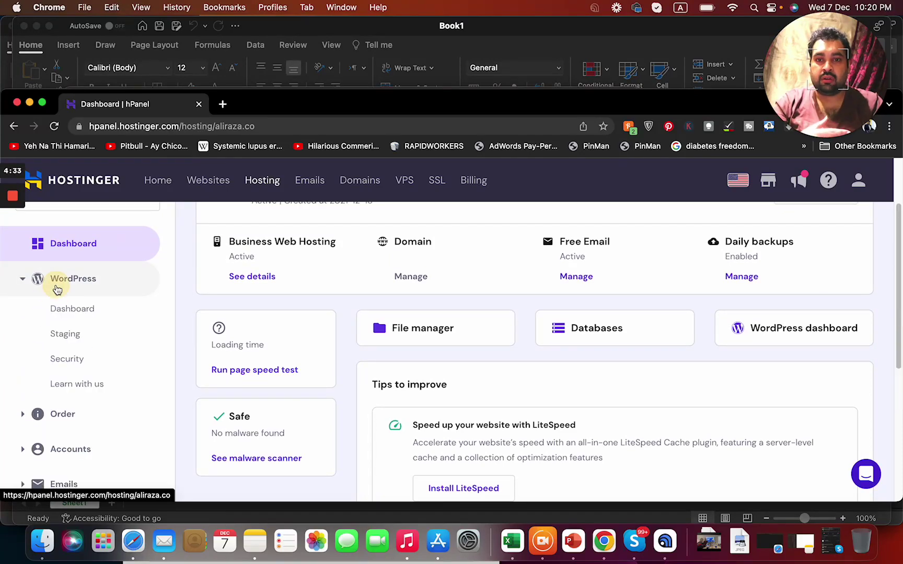
left_click(64, 308)
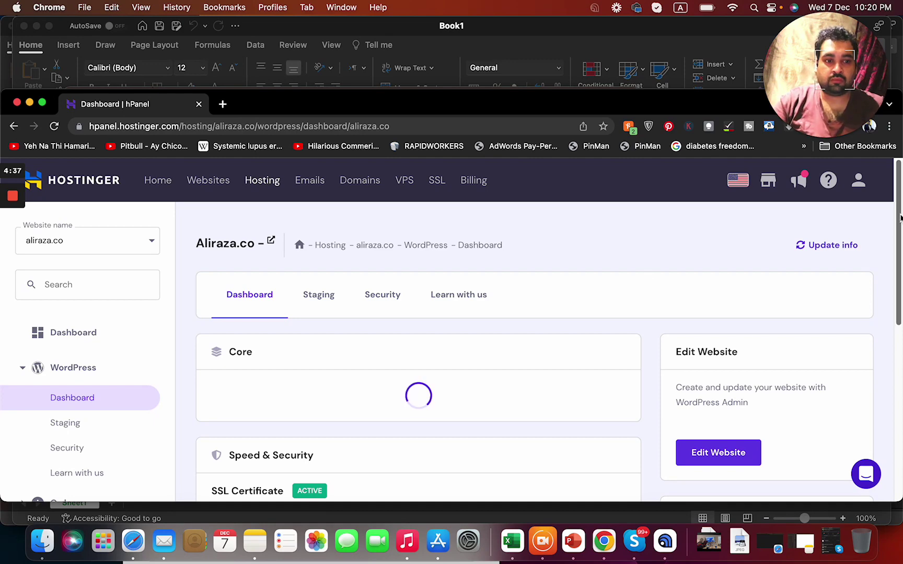
left_click_drag(898, 219, 887, 242)
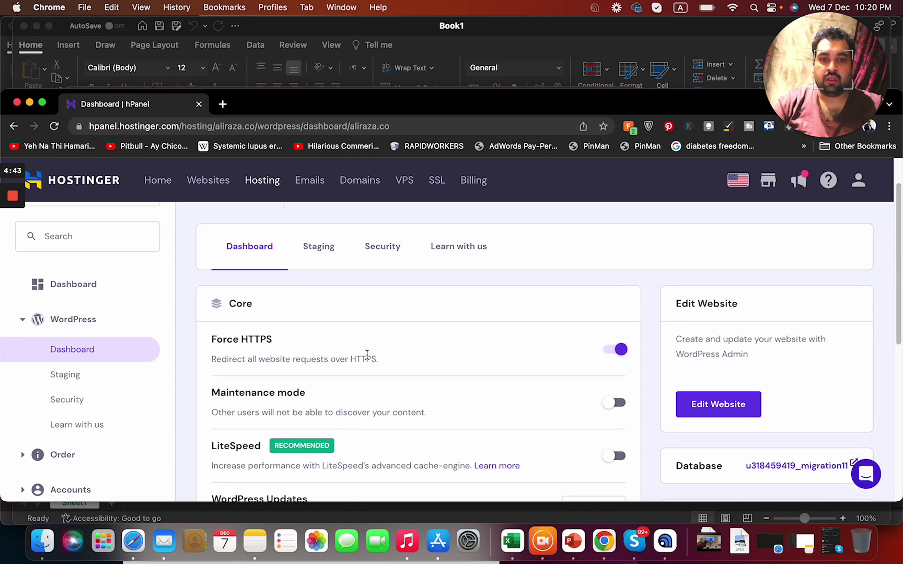
scroll(367, 354, "down", 3)
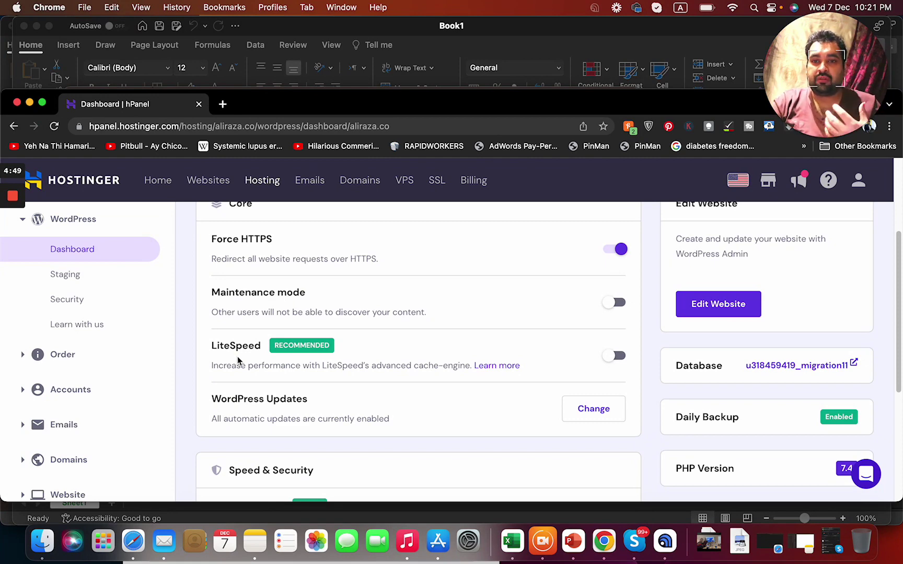
left_click(899, 341)
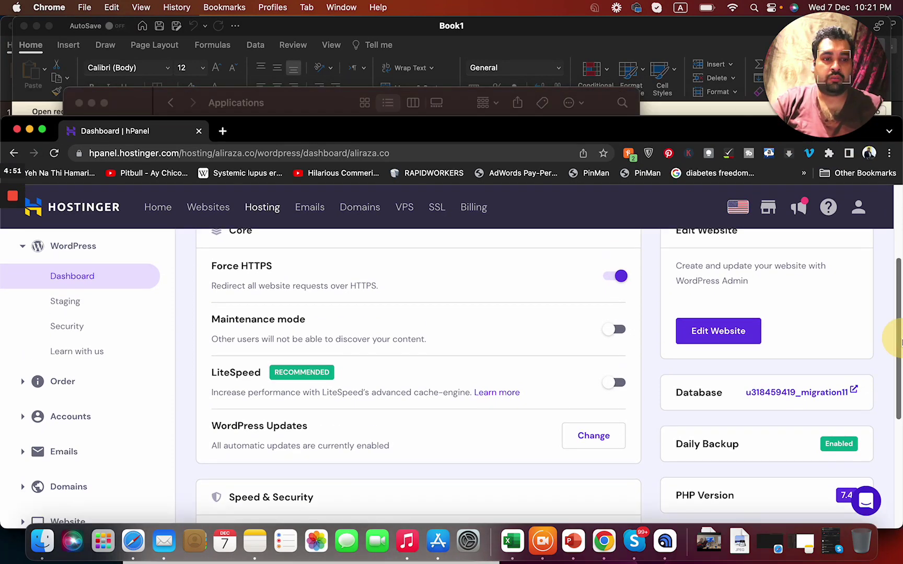
left_click_drag(900, 341, 896, 379)
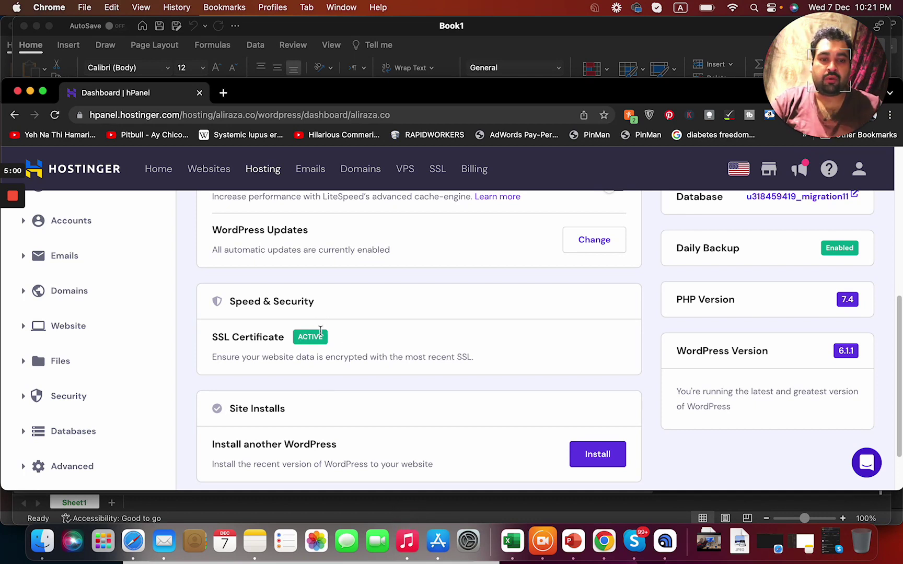
left_click_drag(897, 312, 897, 336)
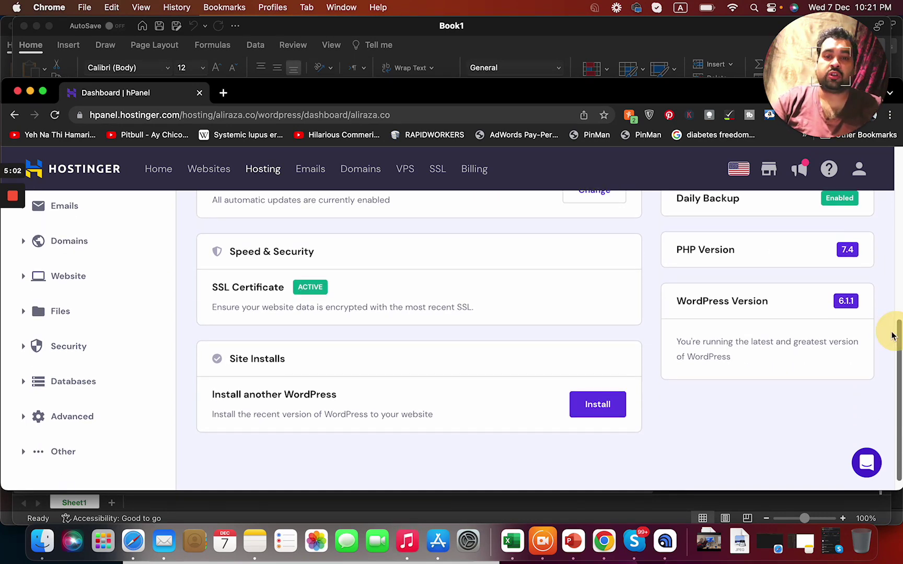
Start a new WordPress install titled 'Hostinger Review' in the test2000 subdirectory
left_click(611, 410)
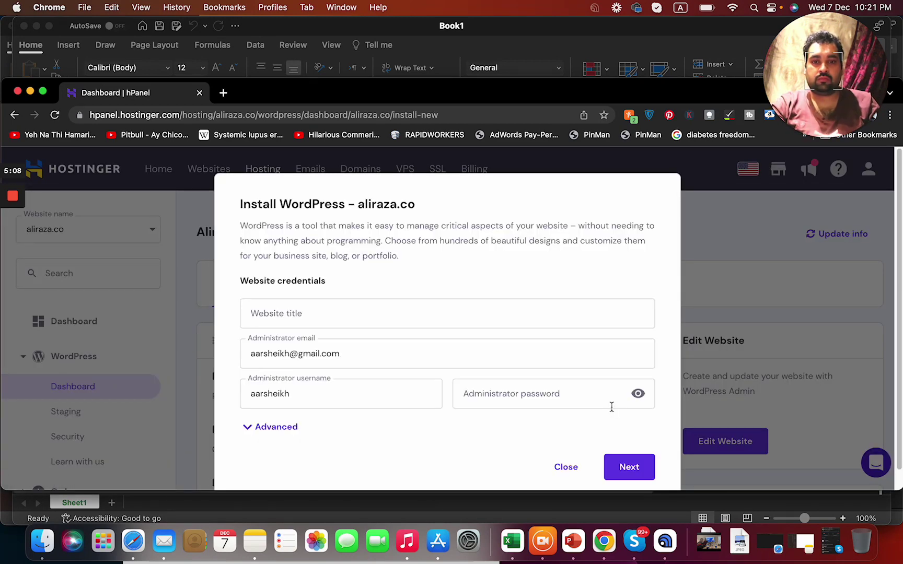
left_click(487, 302)
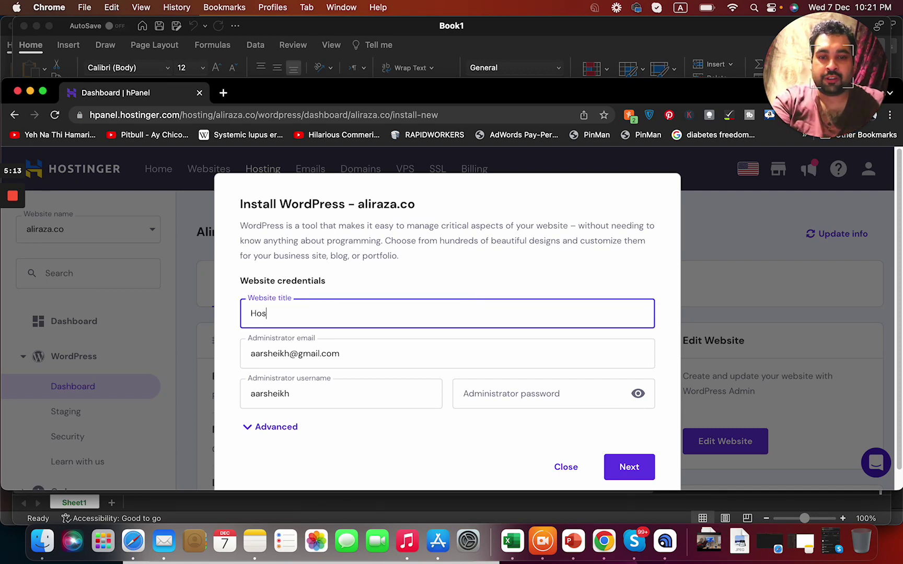
type("Hostinger Revi")
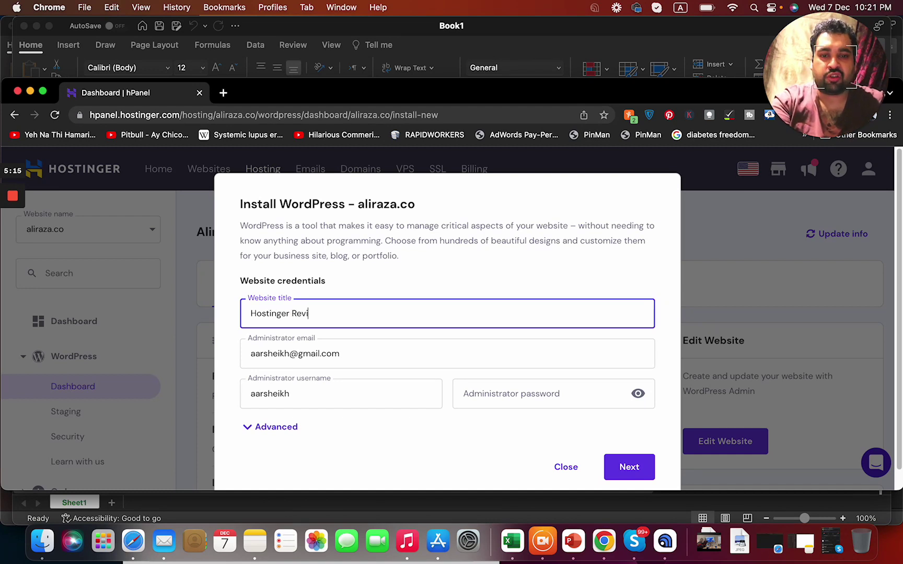
type("ew")
left_click(282, 428)
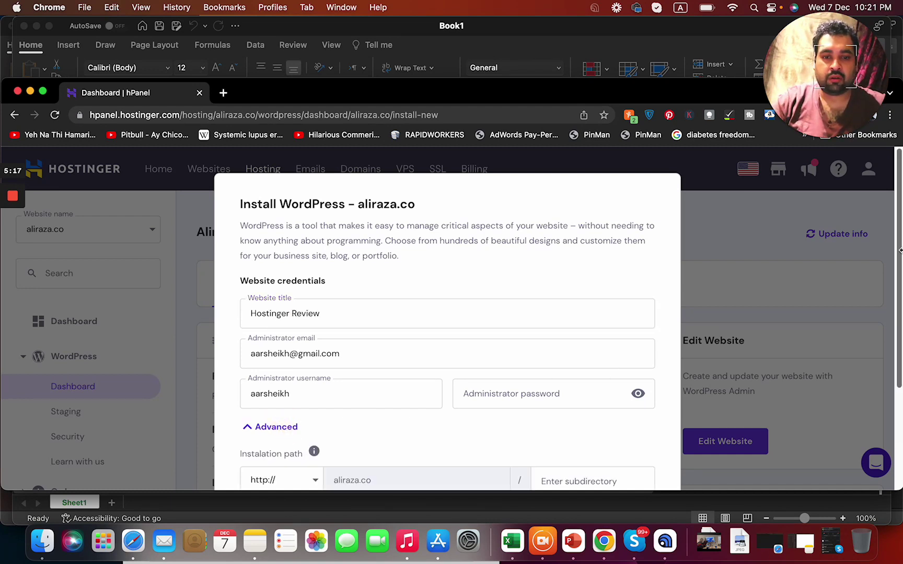
left_click_drag(899, 256, 889, 342)
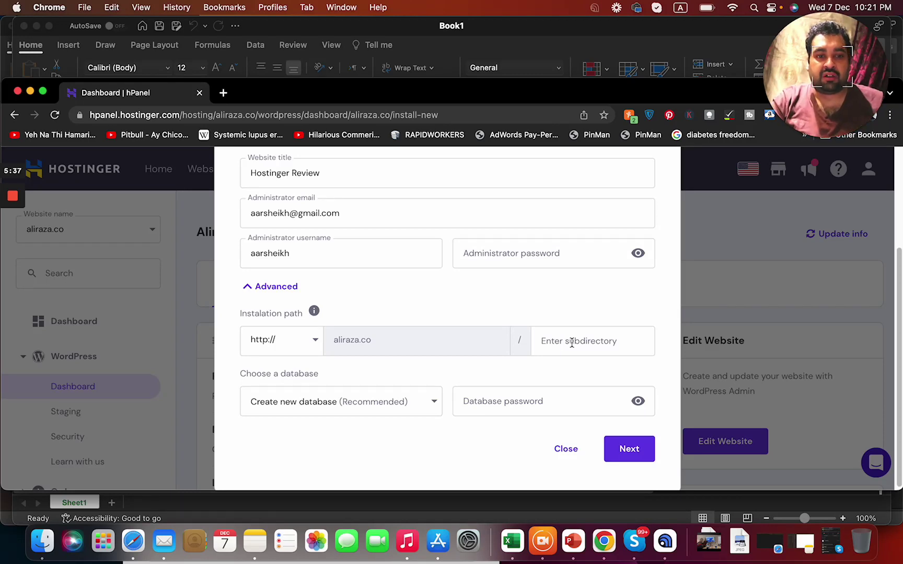
left_click(572, 342)
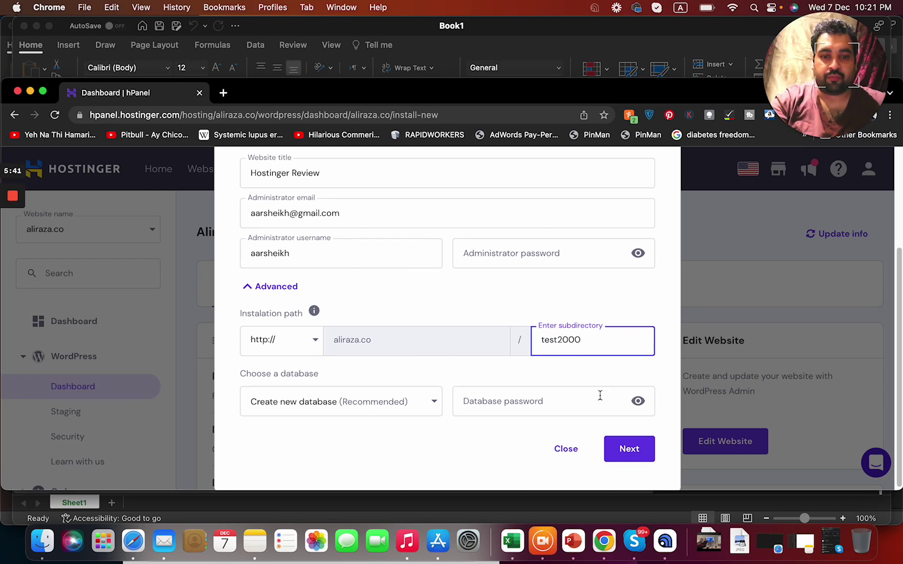
left_click(630, 445)
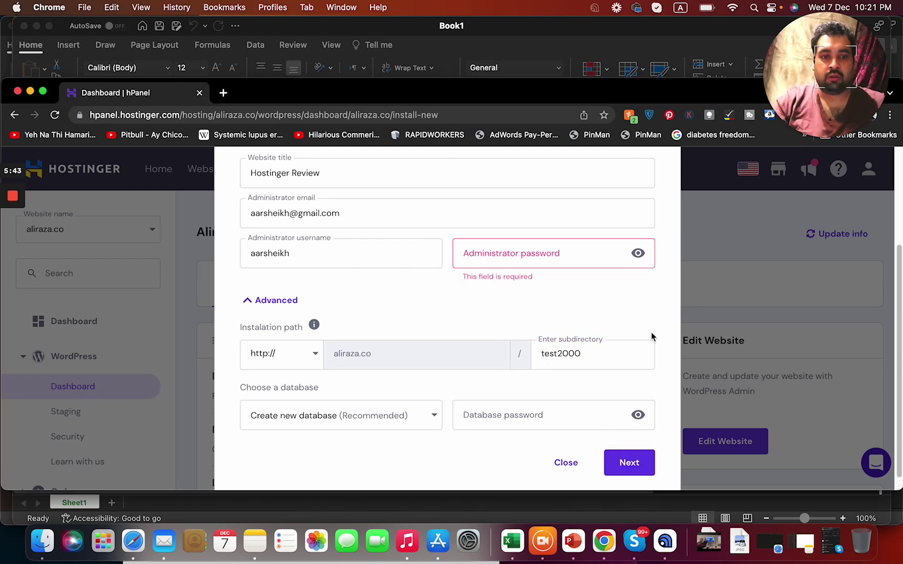
Enter the administrator password and advance to the version and language step
left_click(524, 257)
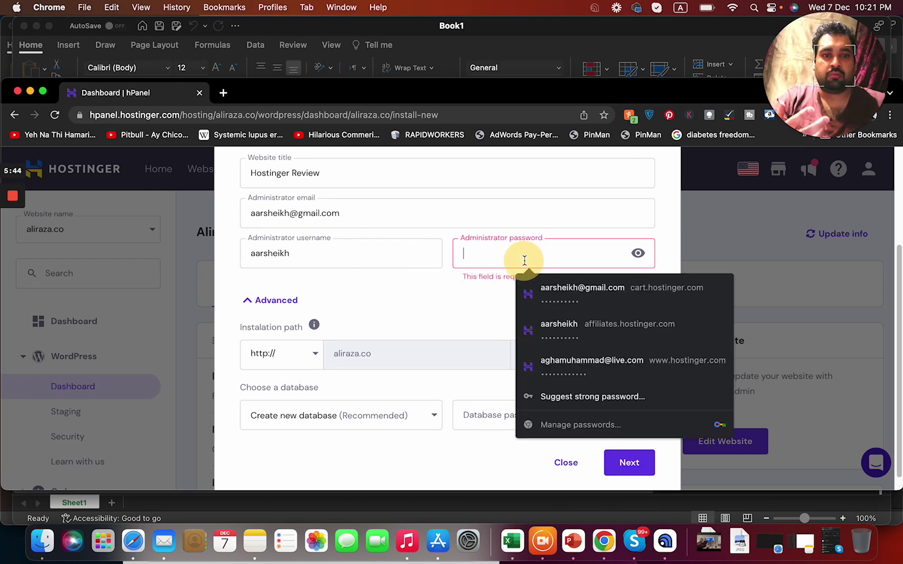
left_click(466, 277)
left_click(479, 251)
type("A")
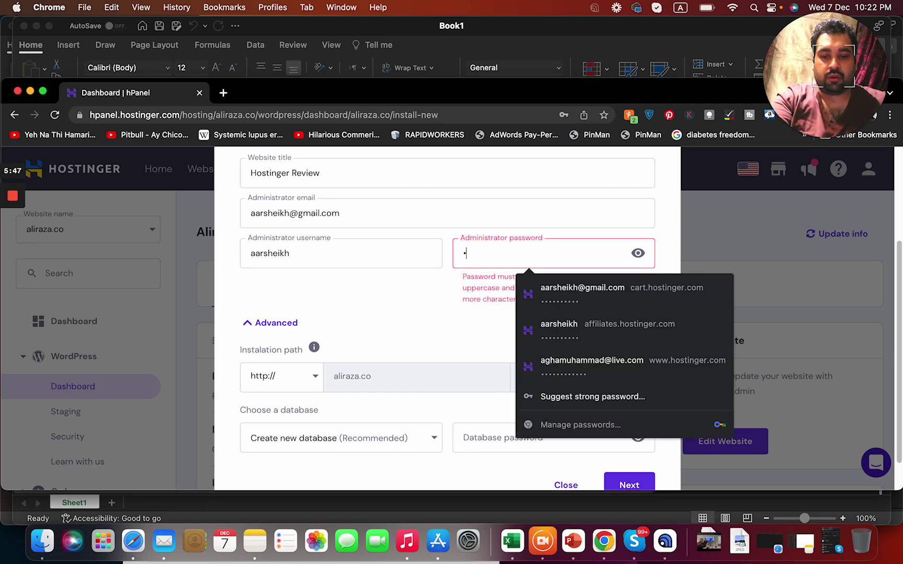
left_click(346, 296)
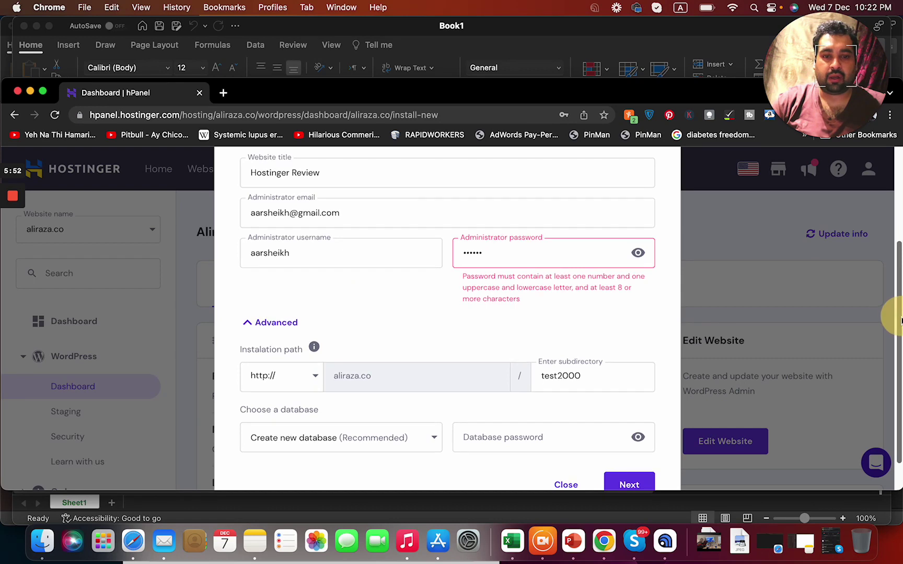
scroll(893, 314, "down", 1)
left_click(620, 483)
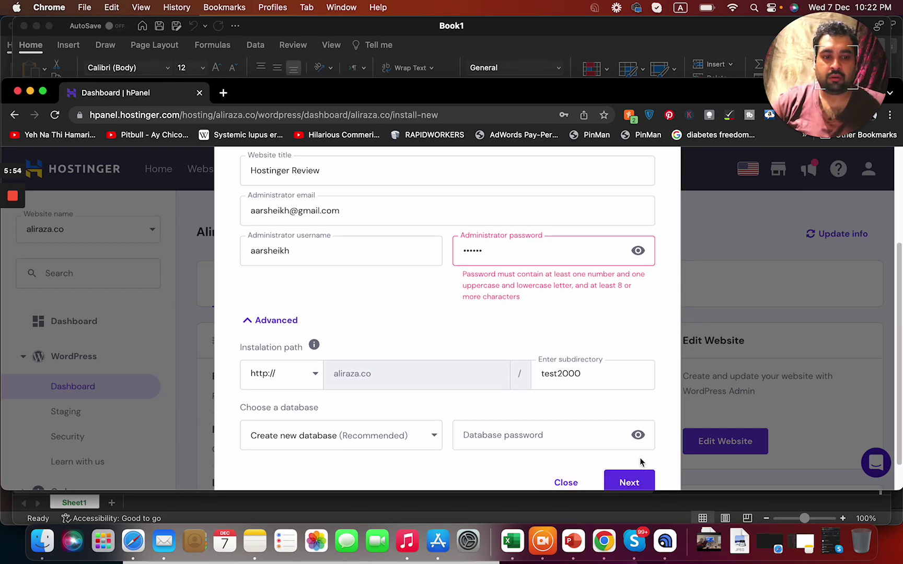
left_click(249, 322)
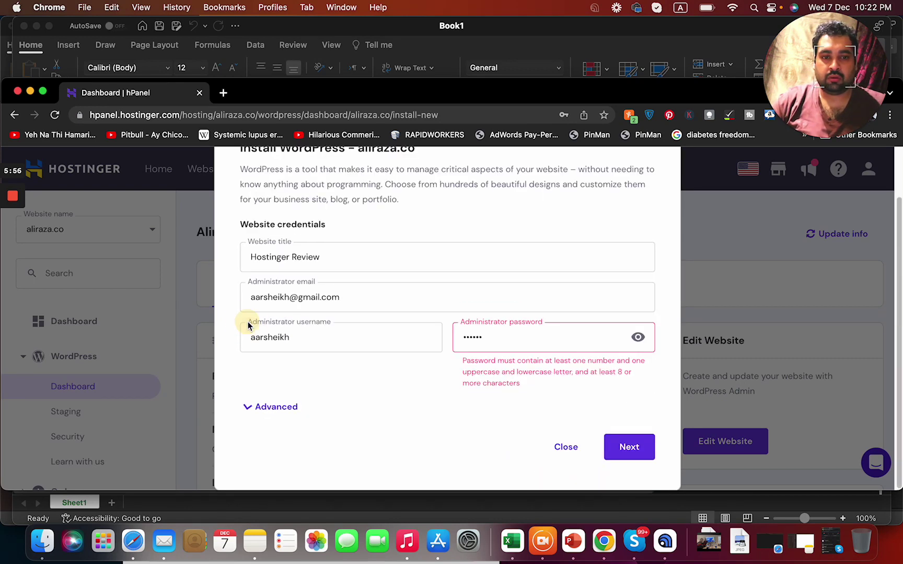
left_click_drag(534, 336, 448, 335)
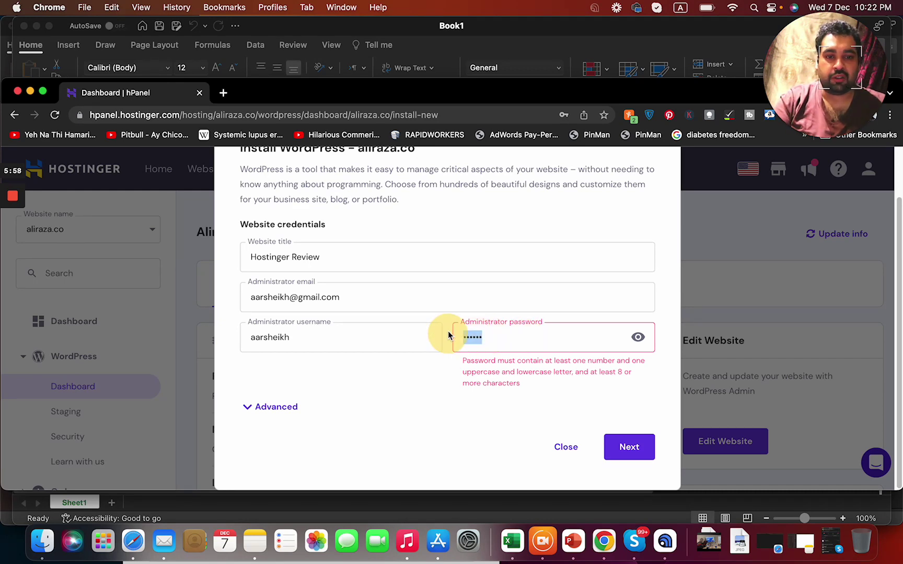
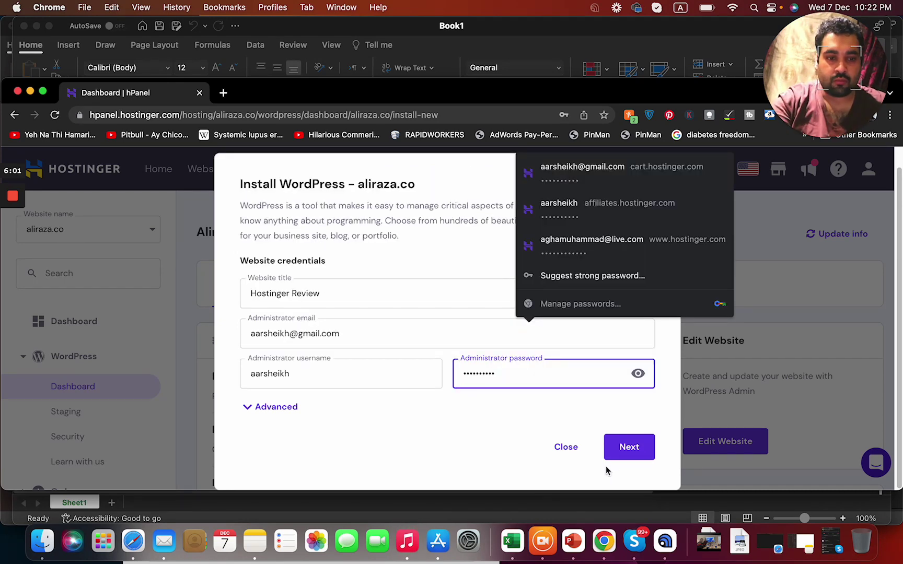
left_click(627, 456)
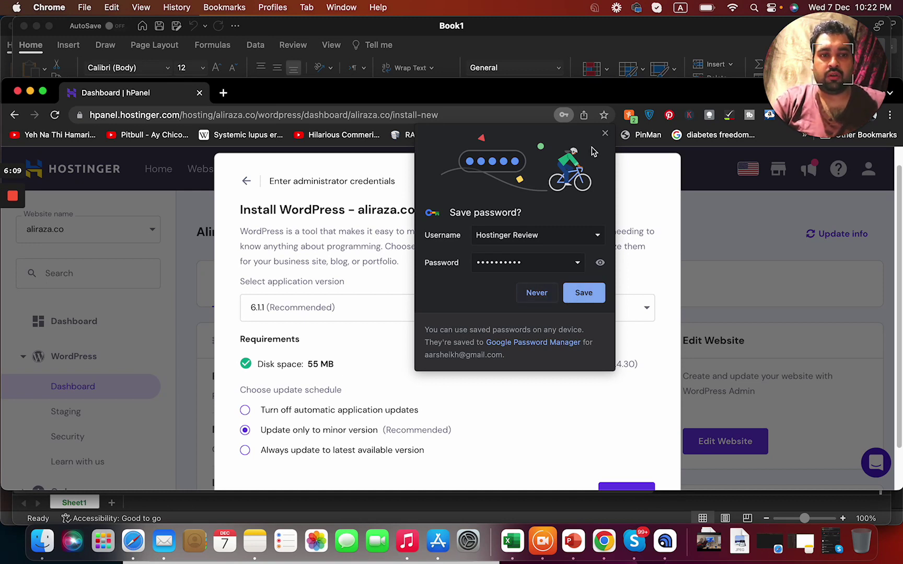
Dismiss the save-password prompt and keep WordPress version 6.1.1 with English language
left_click(604, 133)
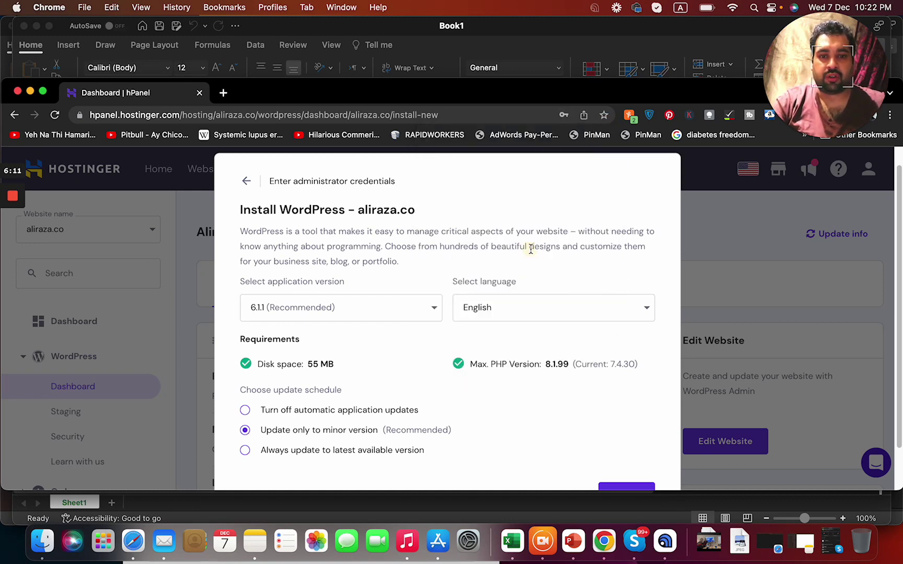
left_click(363, 307)
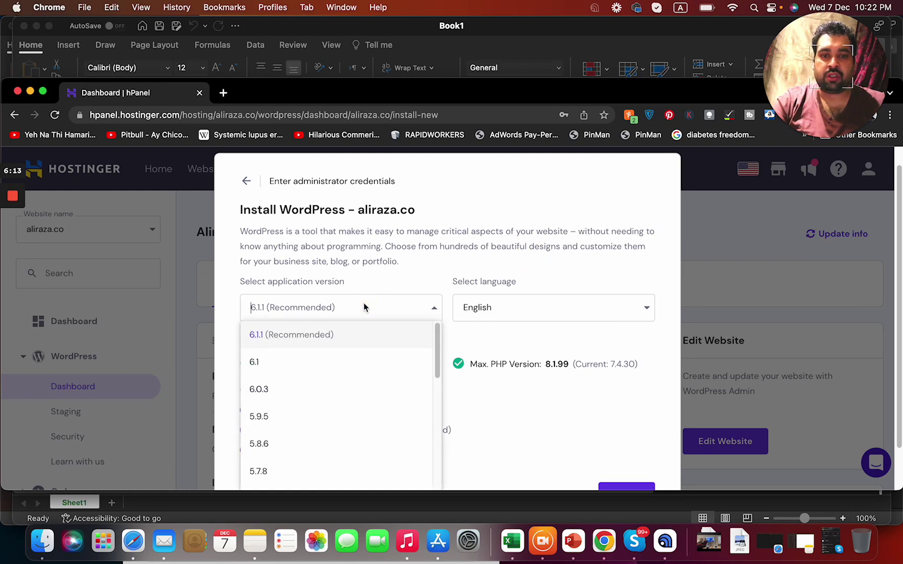
left_click(360, 341)
left_click(474, 308)
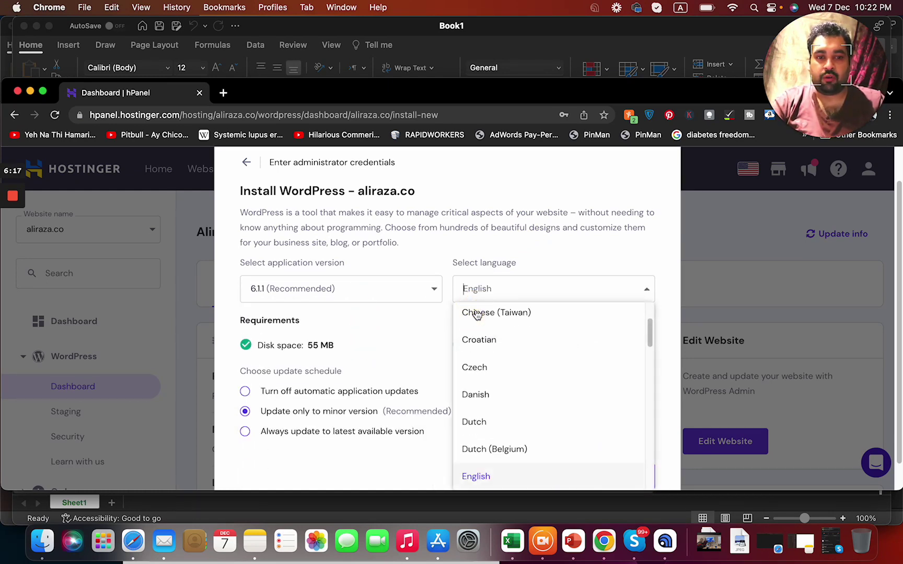
mouse_move(650, 335)
left_mouse_down()
mouse_move(660, 515)
mouse_move(649, 308)
mouse_move(649, 353)
left_mouse_up()
left_click(557, 392)
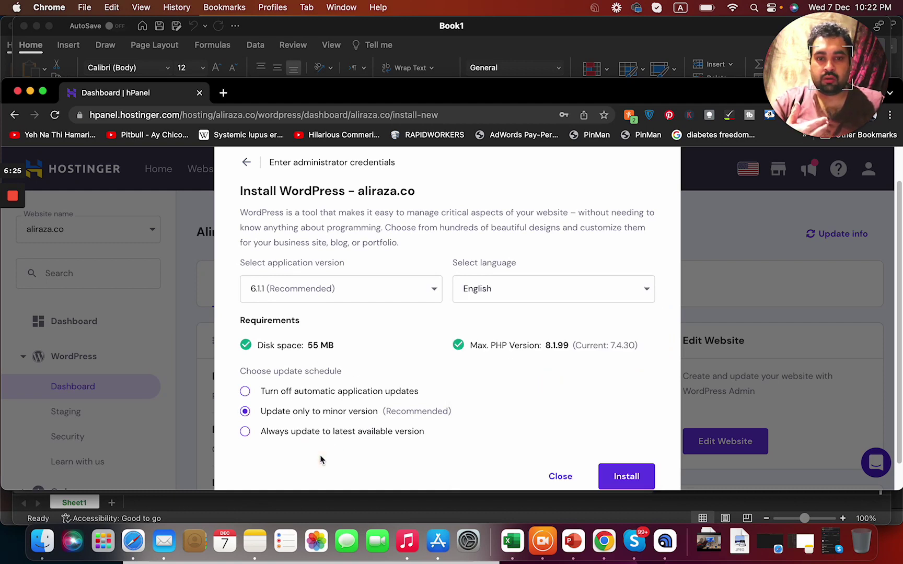
scroll(322, 460, "down", 1)
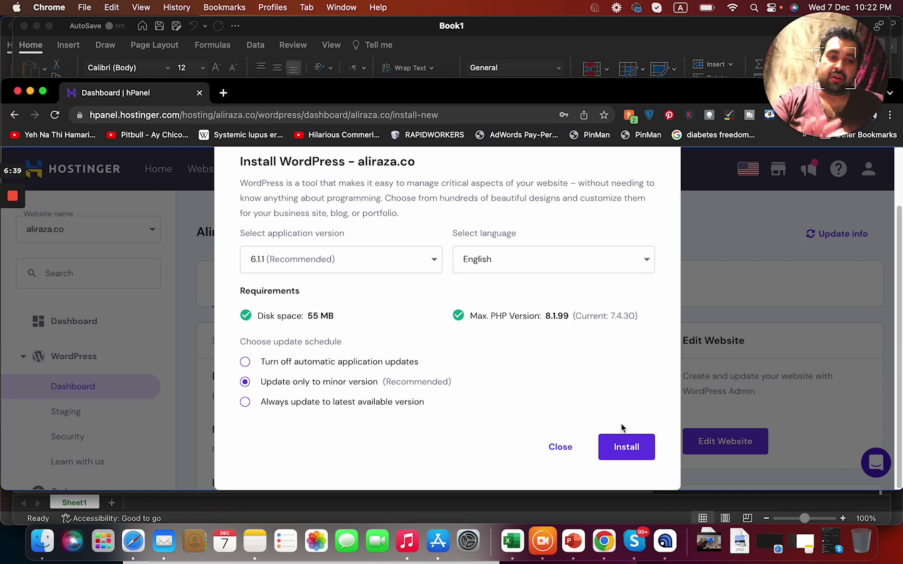
Run the WordPress 6.1.1 installation and view the new test2000 site's dashboard
left_click(624, 454)
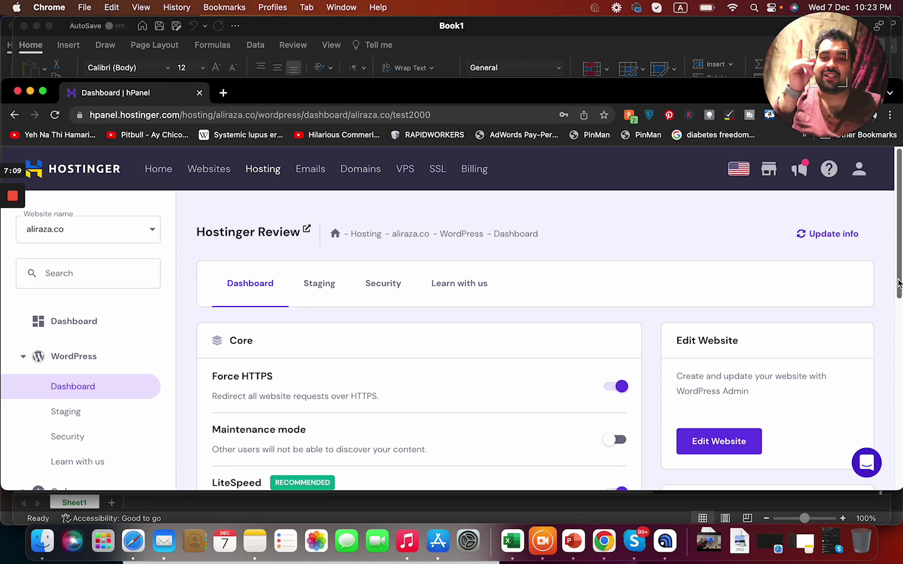
left_click_drag(898, 283, 899, 321)
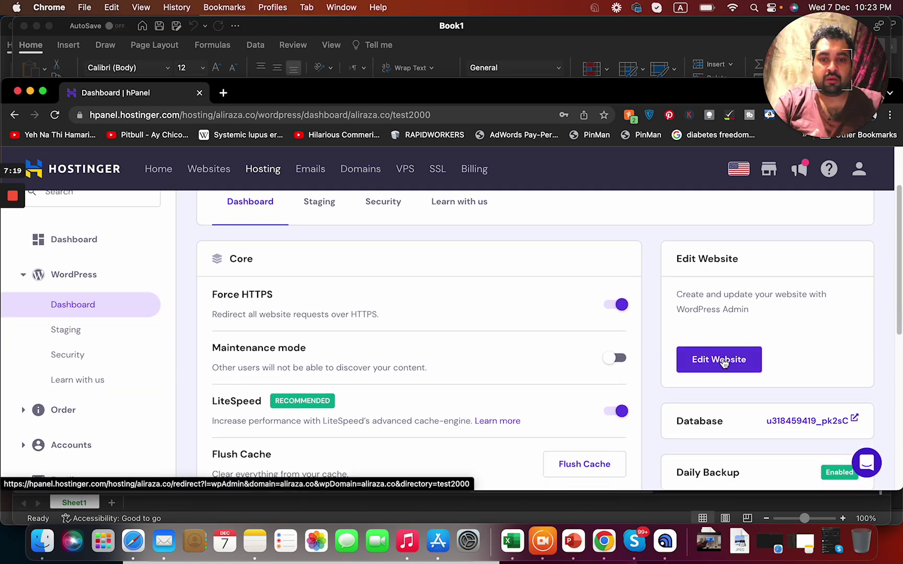
left_click(723, 363)
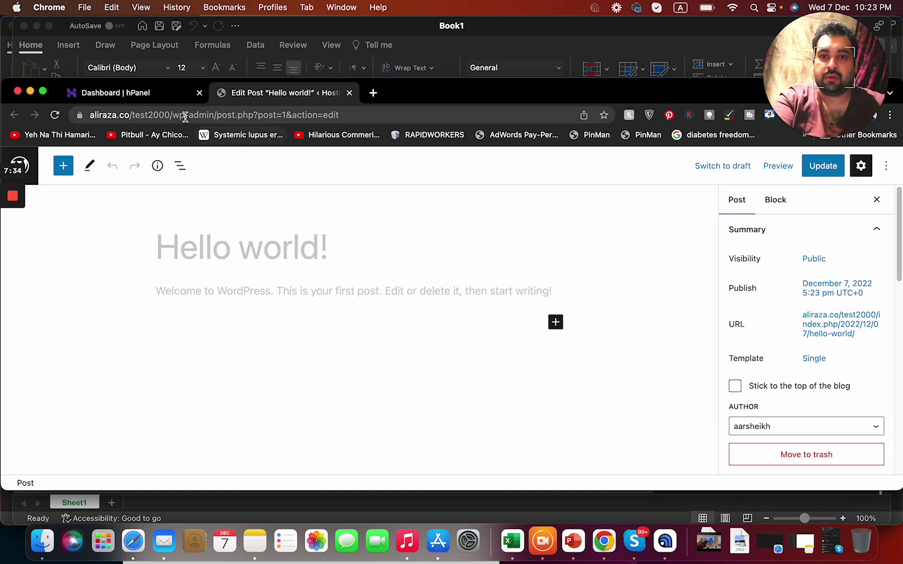
left_click_drag(174, 114, 77, 113)
key("super+c")
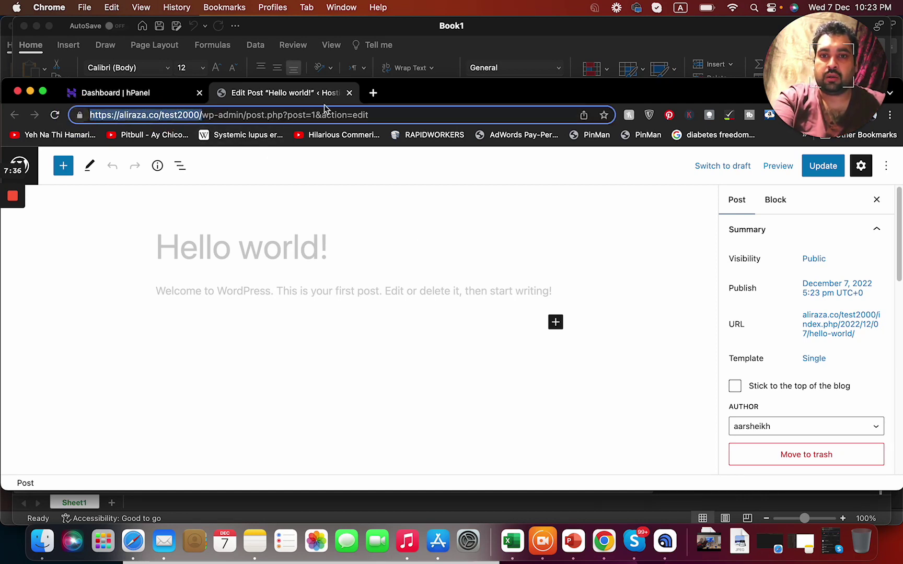
left_click(373, 93)
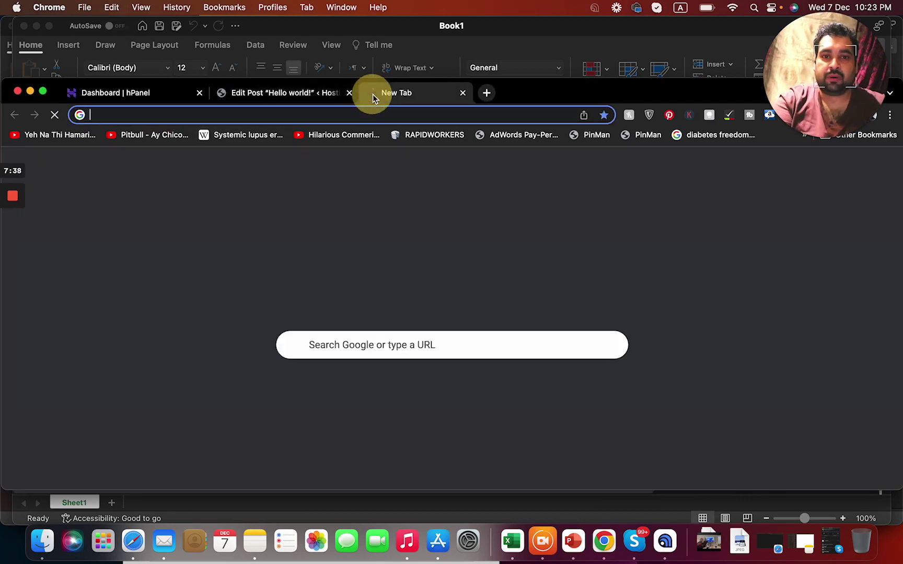
key("super+v")
key("Return")
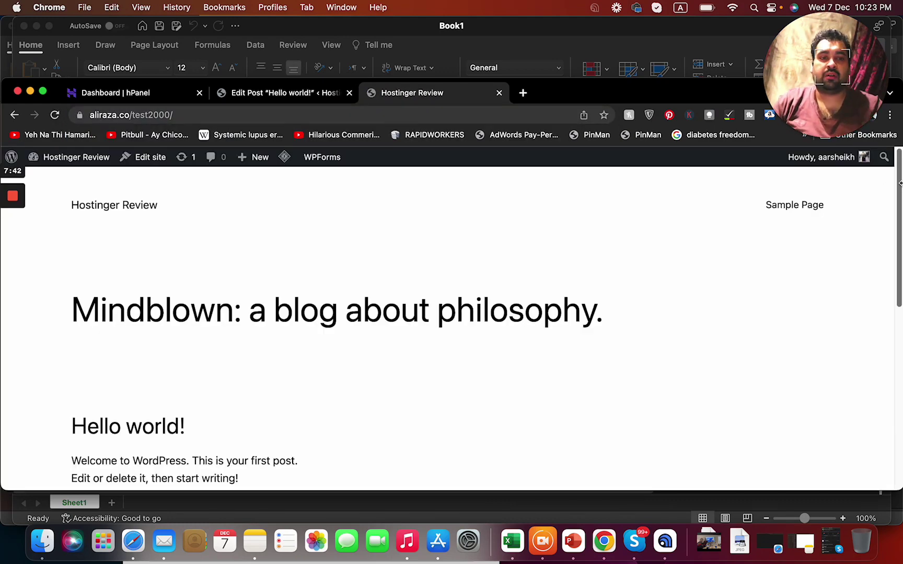
mouse_move(897, 193)
left_mouse_down()
mouse_move(897, 312)
mouse_move(895, 192)
left_mouse_up()
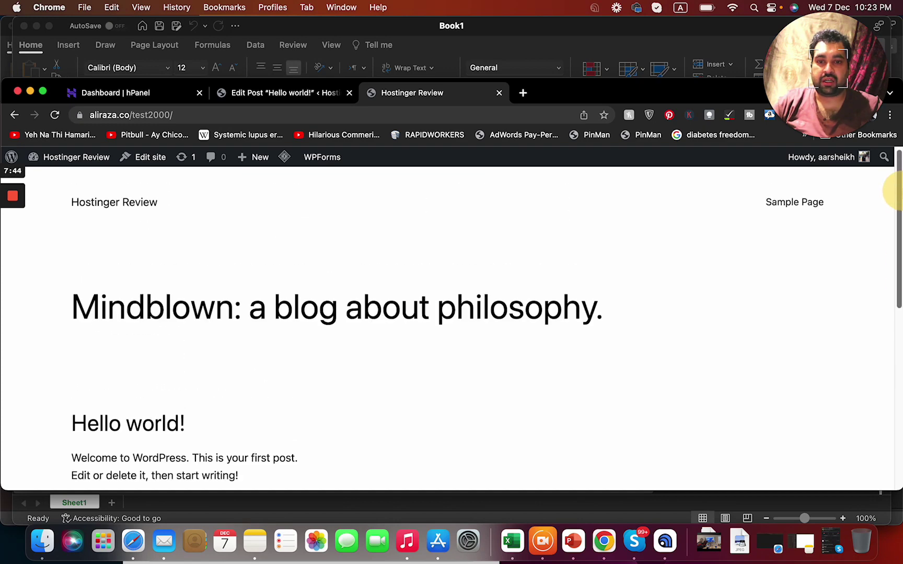
mouse_move(77, 161)
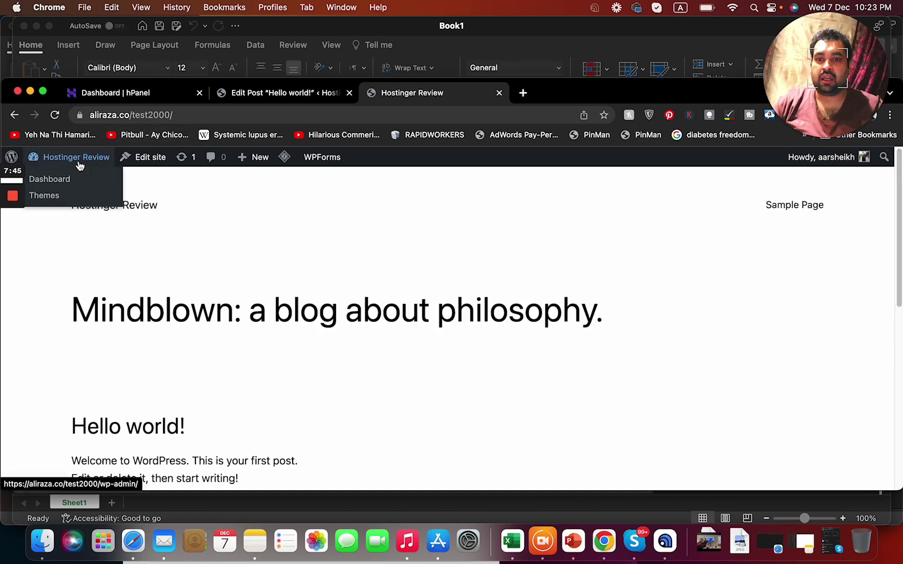
Go to Themes, then Add New, and search the theme directory for 'ho'
left_click(52, 197)
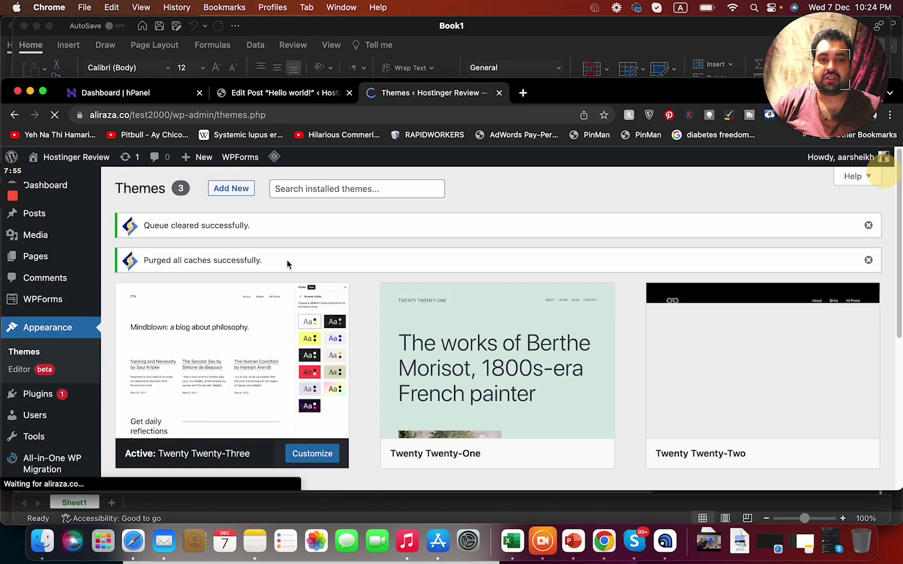
left_click(232, 193)
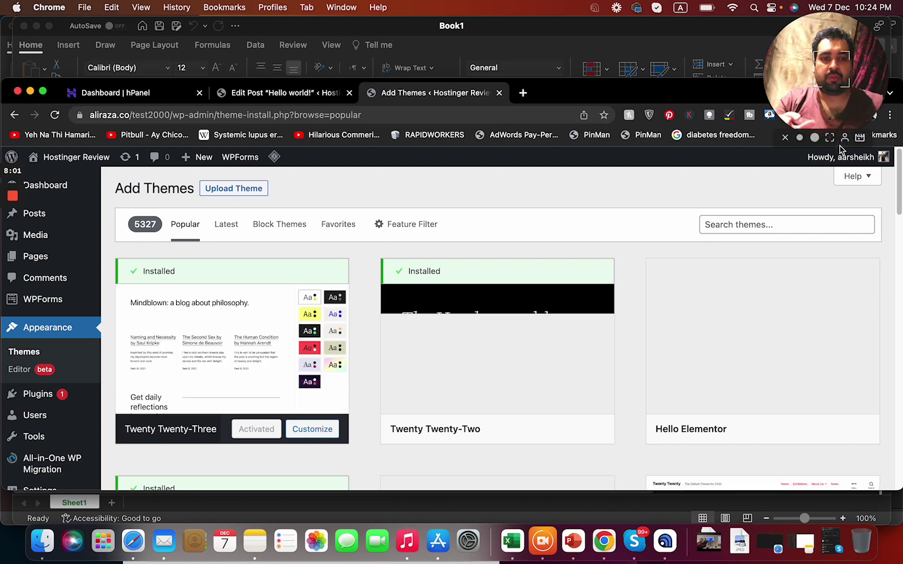
left_click_drag(899, 162, 892, 126)
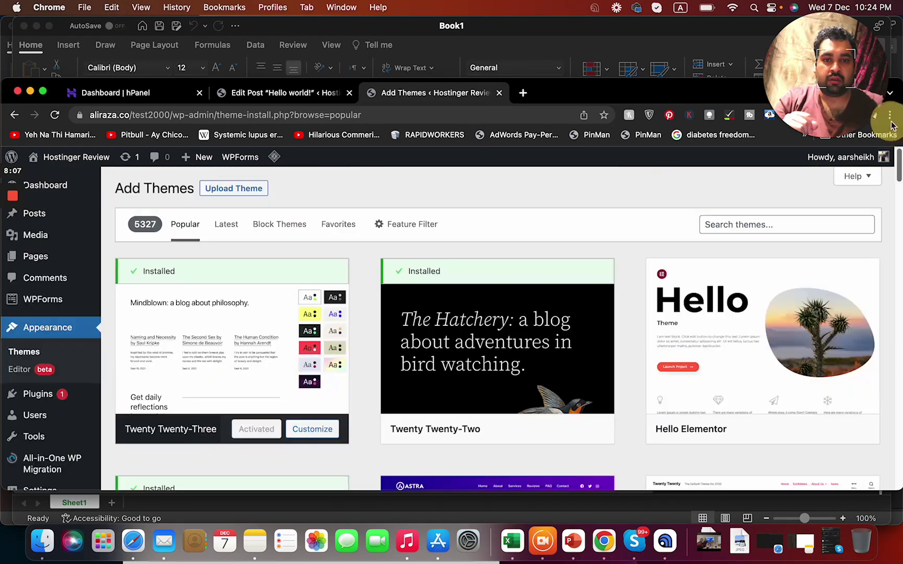
left_click(782, 224)
type("hotel")
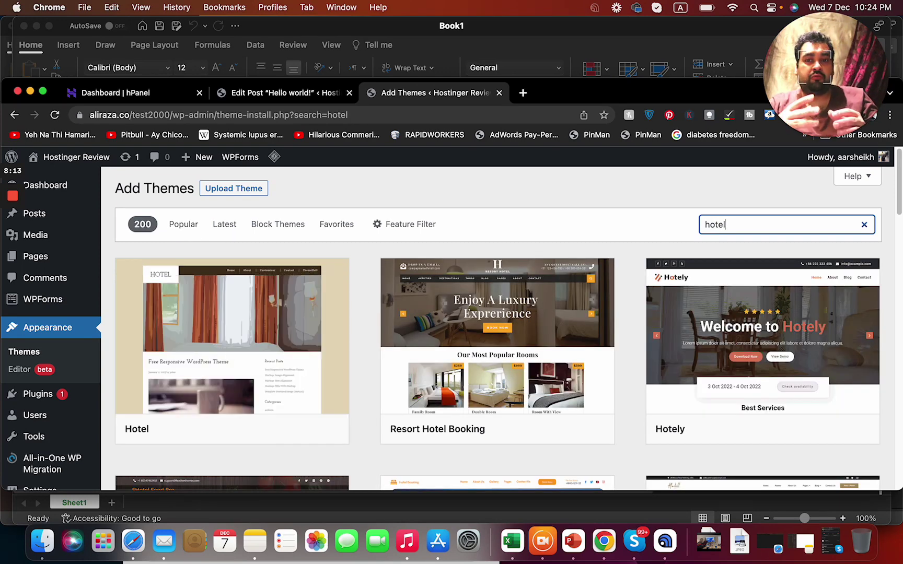
Scroll through the hotel theme results to locate the Thinity card
left_click_drag(899, 224, 900, 428)
scroll(900, 431, "down", 3)
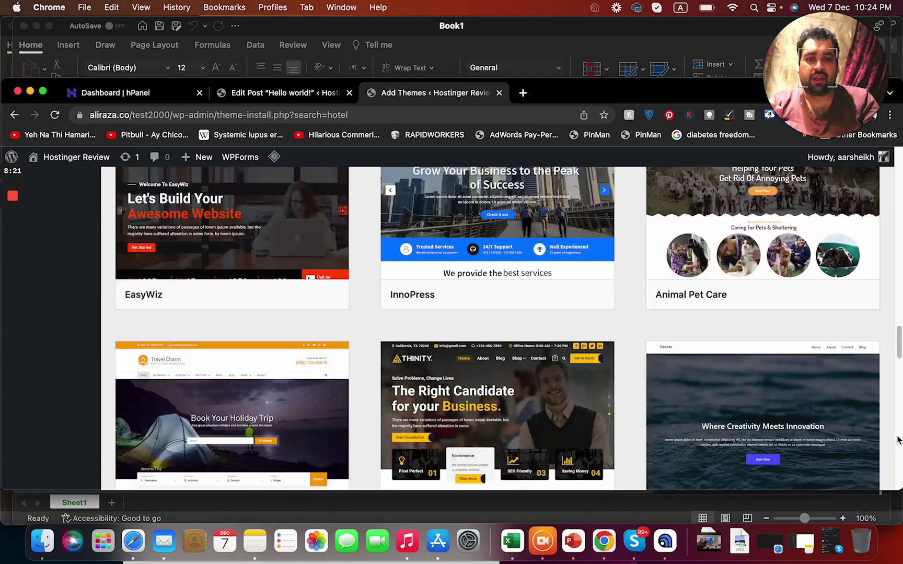
scroll(900, 433, "up", 5)
scroll(900, 434, "down", 1)
scroll(497, 328, "down", 15)
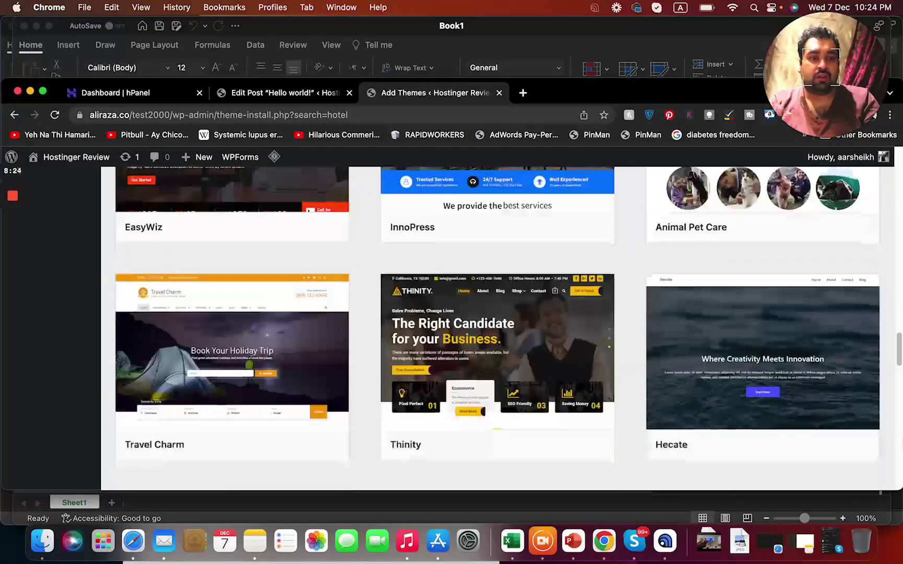
scroll(498, 328, "up", 16)
scroll(498, 328, "down", 8)
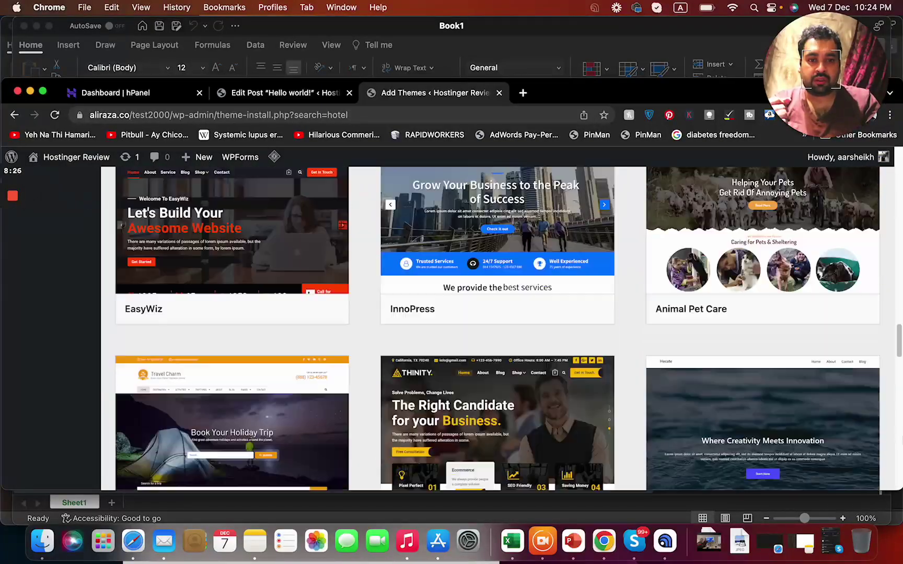
scroll(497, 328, "up", 3)
scroll(497, 328, "down", 1)
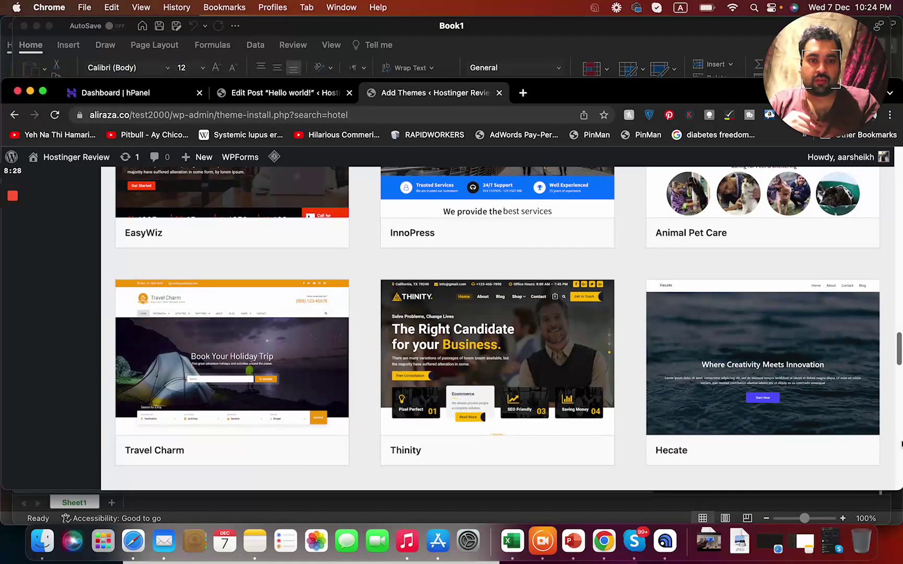
mouse_move(452, 422)
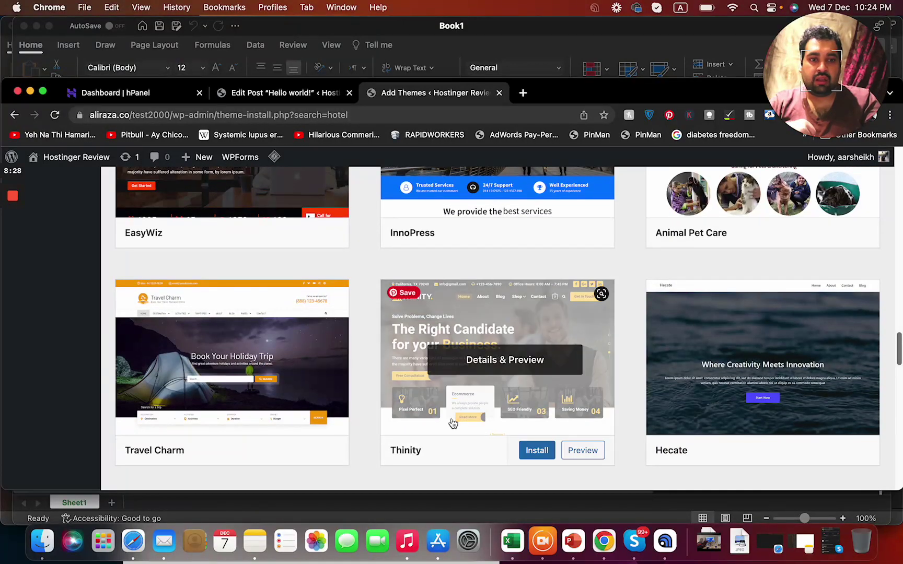
Preview the Thinity theme, install it, and activate it
left_click(428, 461)
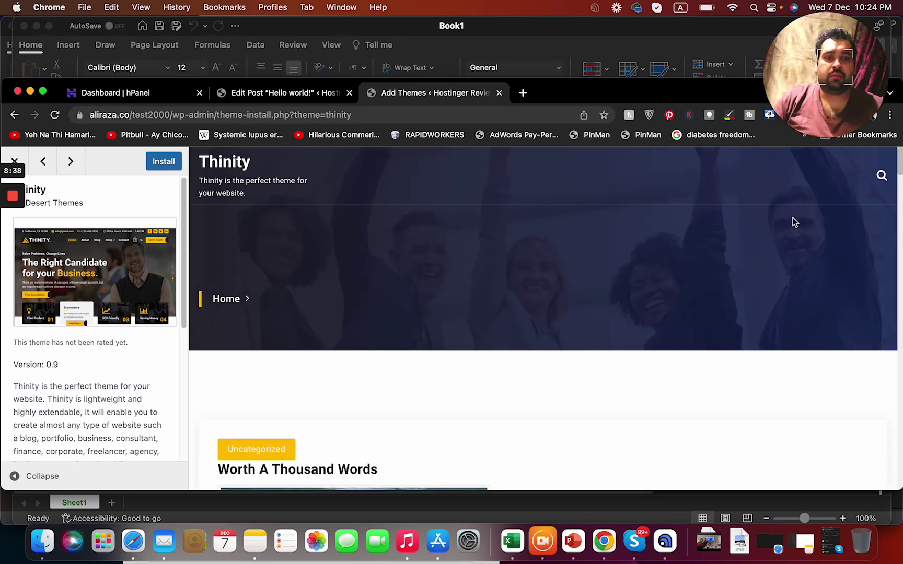
mouse_move(899, 166)
left_mouse_down()
mouse_move(897, 262)
mouse_move(893, 167)
left_mouse_up()
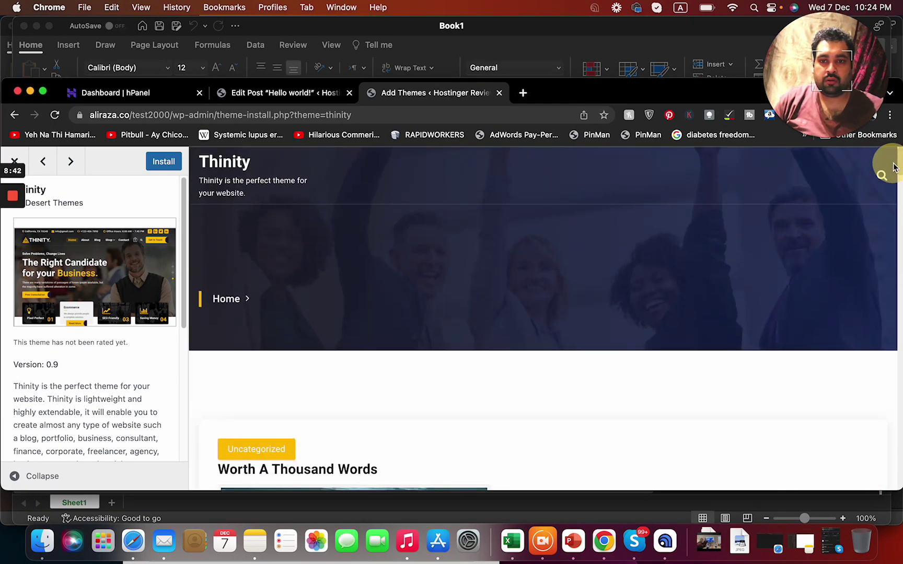
left_click_drag(180, 254, 178, 213)
left_click(155, 163)
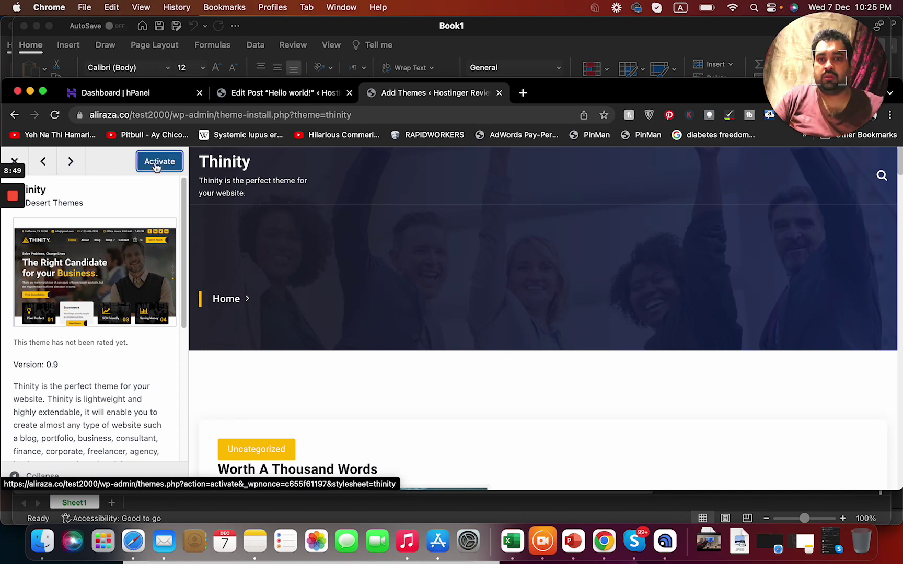
left_click(156, 166)
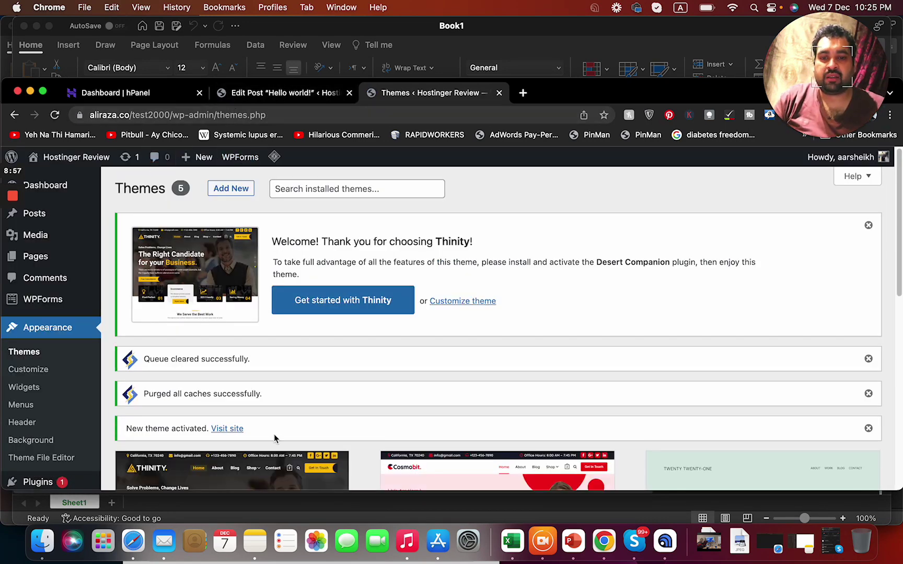
Open Visit site in a new tab and view the test2000 homepage with the Thinity design
right_click(234, 429)
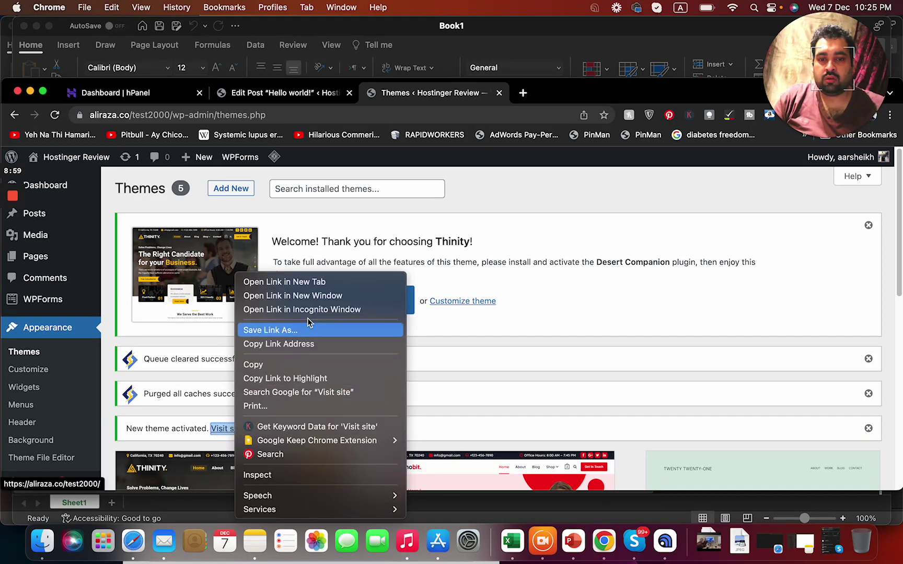
left_click(340, 281)
left_click(562, 93)
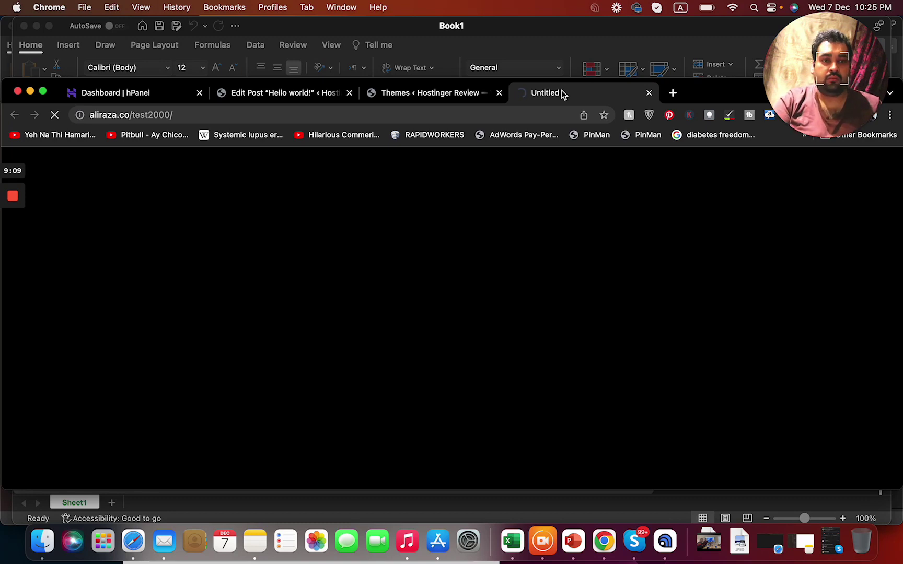
left_click(470, 115)
key("Return")
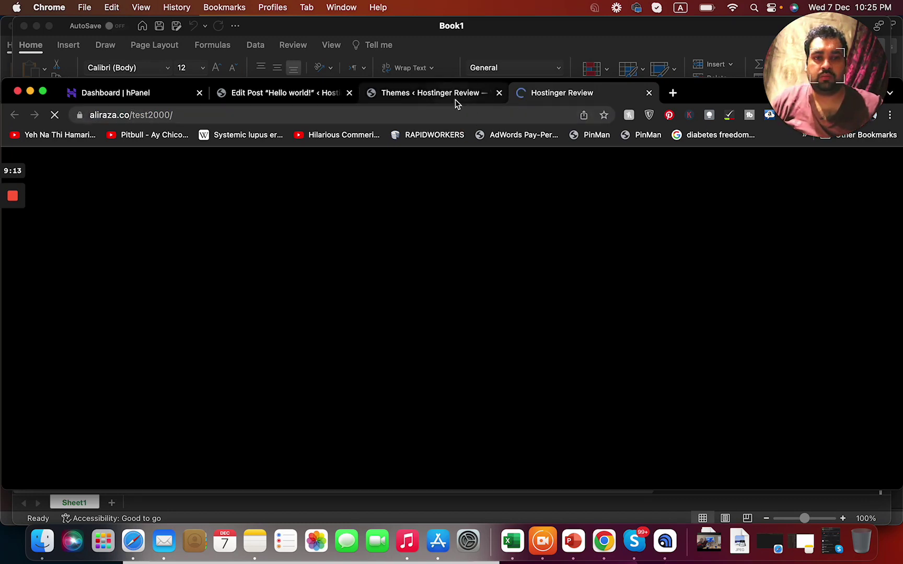
left_click(456, 100)
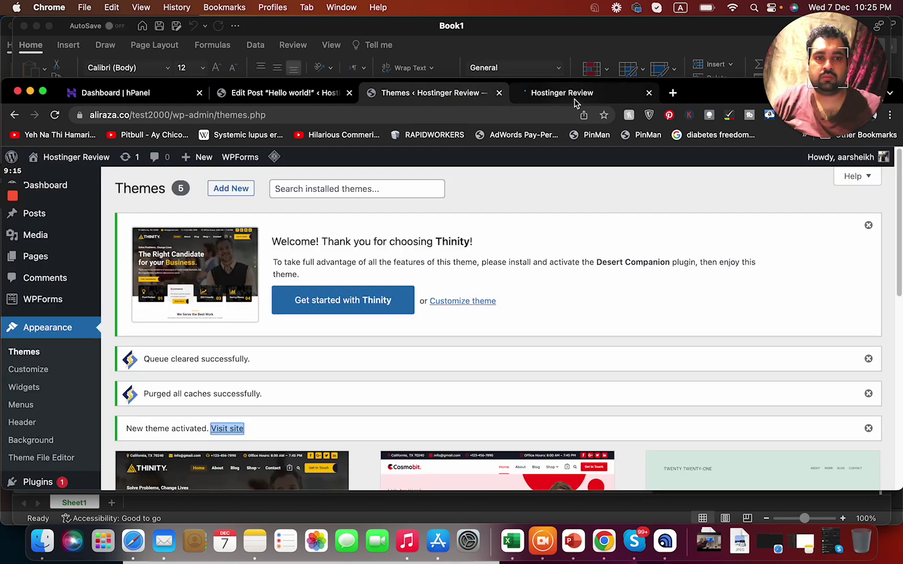
left_click(574, 99)
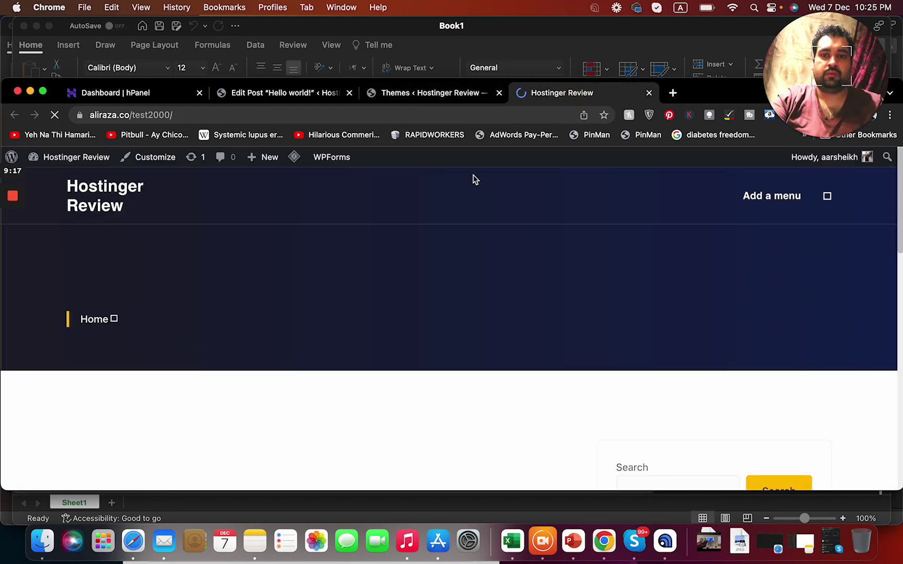
mouse_move(894, 173)
left_mouse_down()
mouse_move(894, 433)
mouse_move(894, 157)
left_mouse_up()
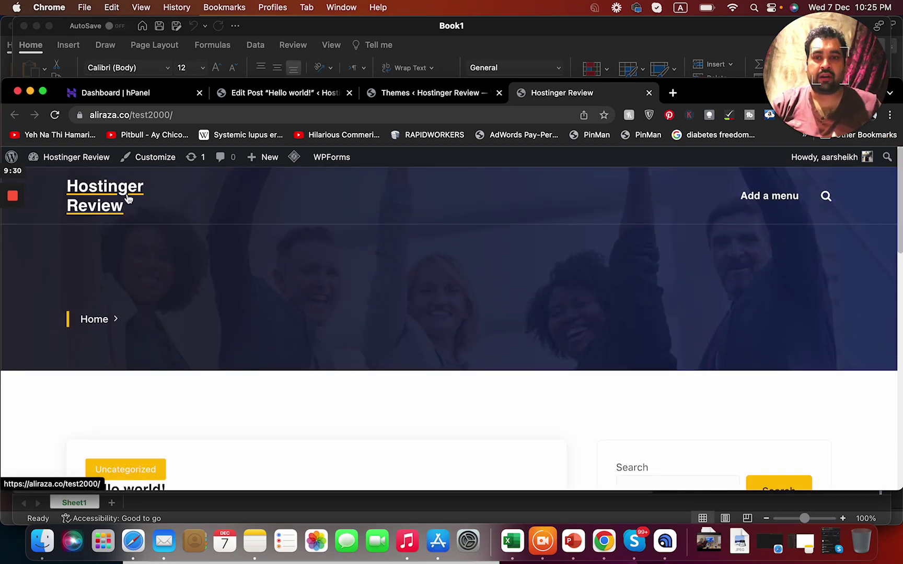
Go from the Themes admin page to Settings > General, showing title 'Hostinger Review'
left_click(7, 245)
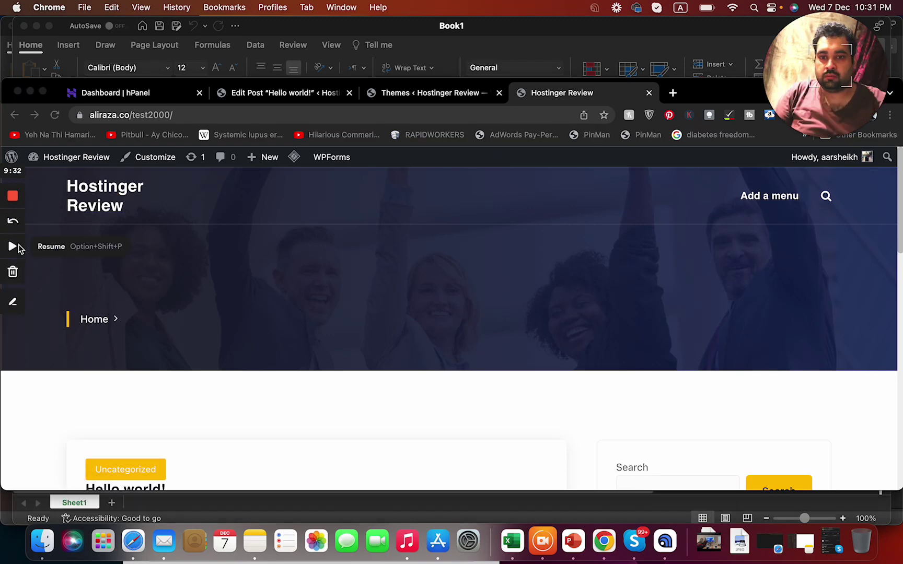
left_click(7, 246)
left_click(329, 96)
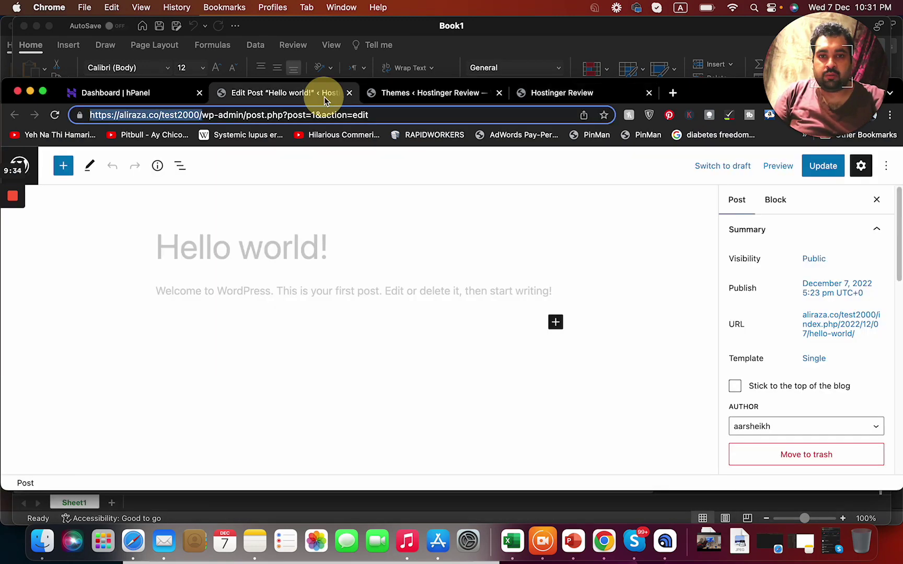
left_click(410, 93)
scroll(22, 327, "down", 5)
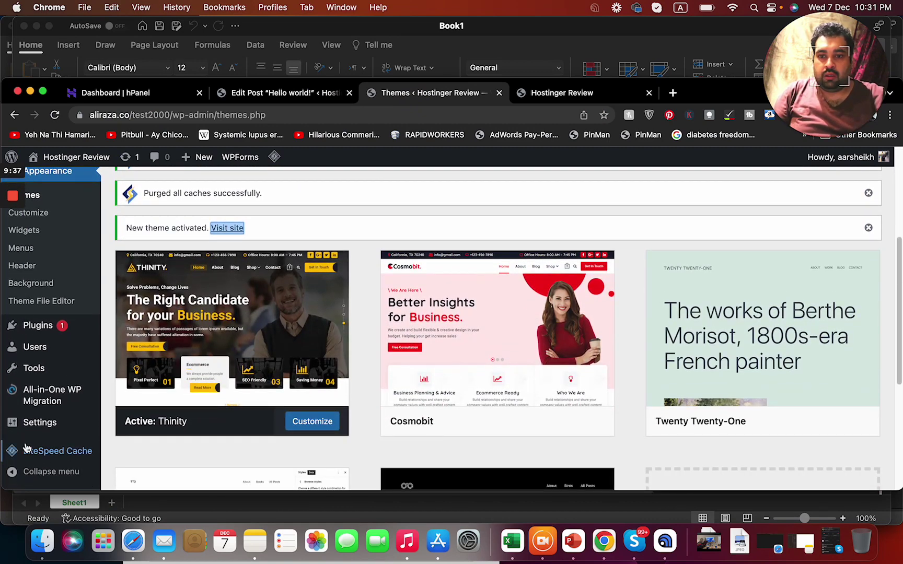
mouse_move(29, 424)
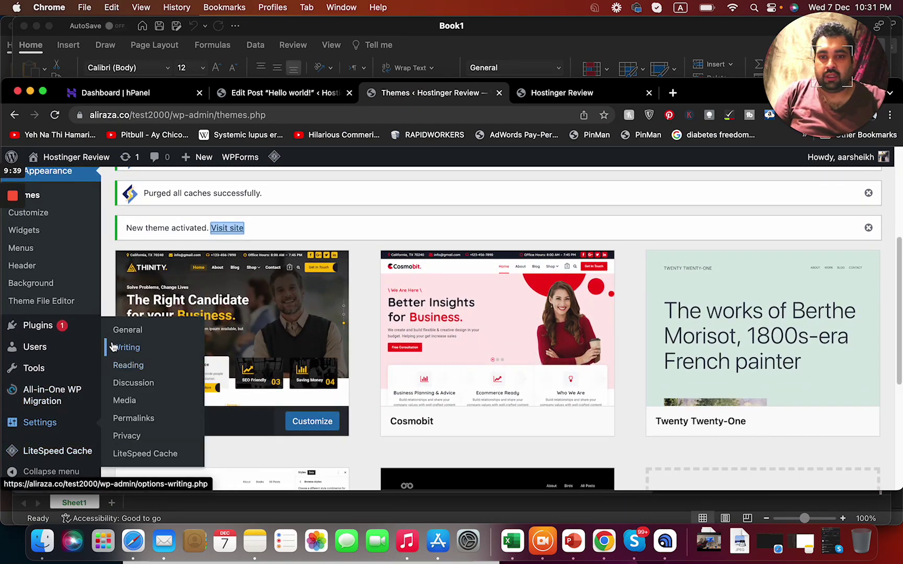
left_click(130, 334)
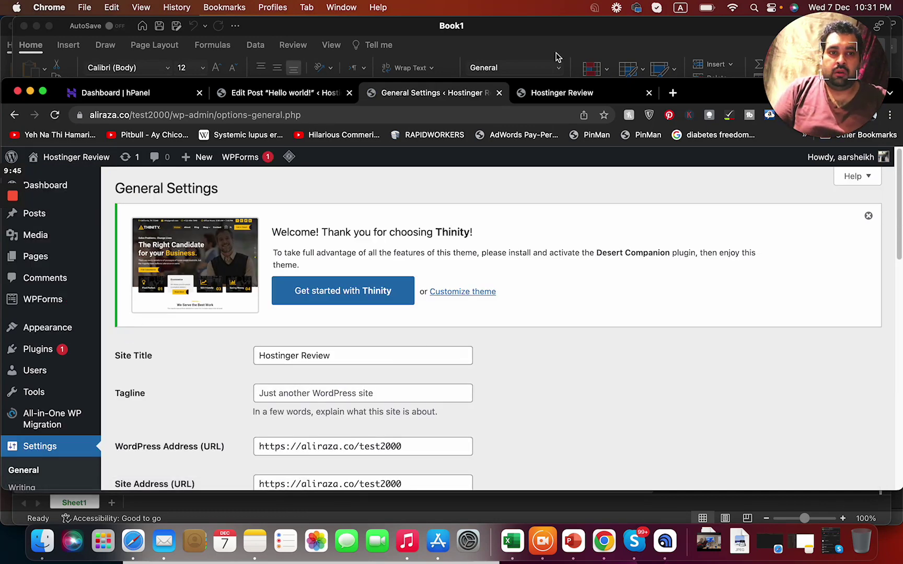
Replace the site title with 'Hostinger 2023'
left_click(571, 92)
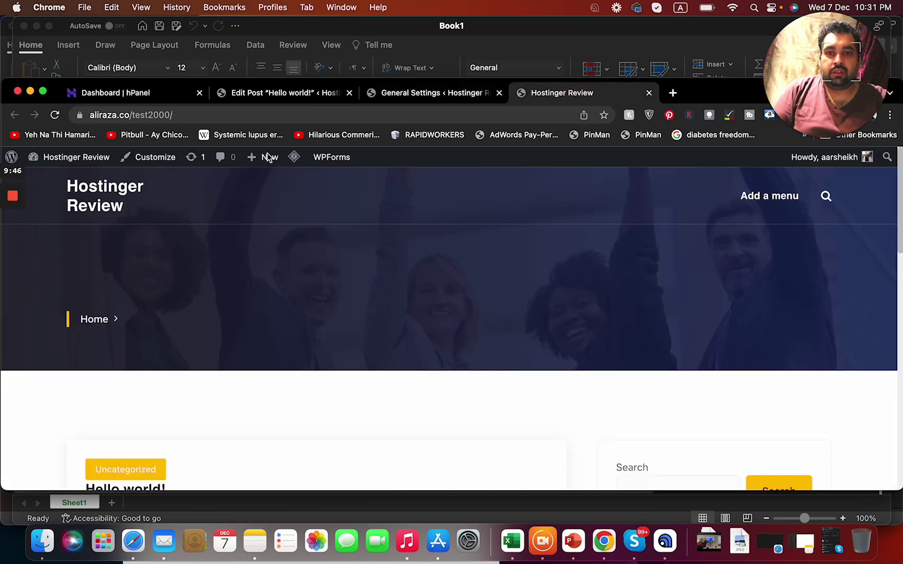
left_click(446, 97)
left_click_drag(337, 353, 257, 354)
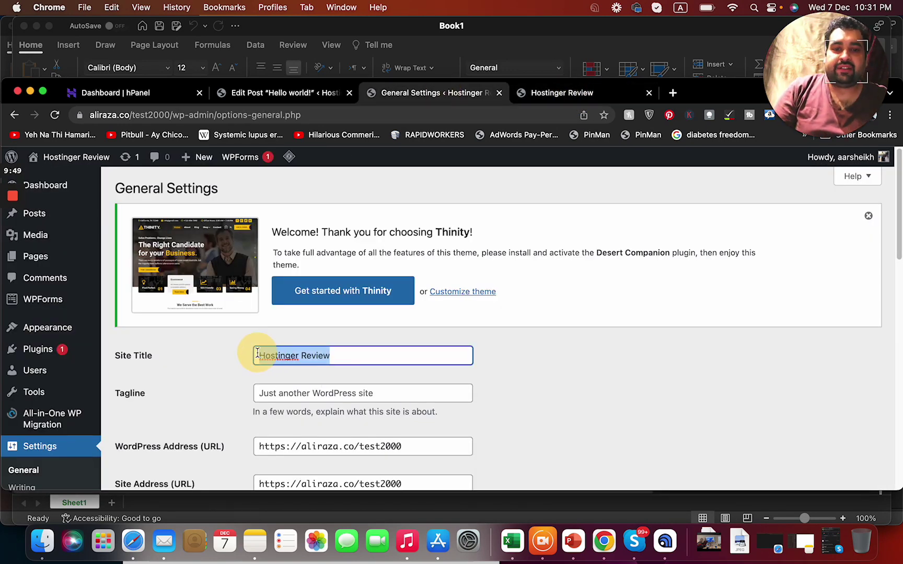
type("os")
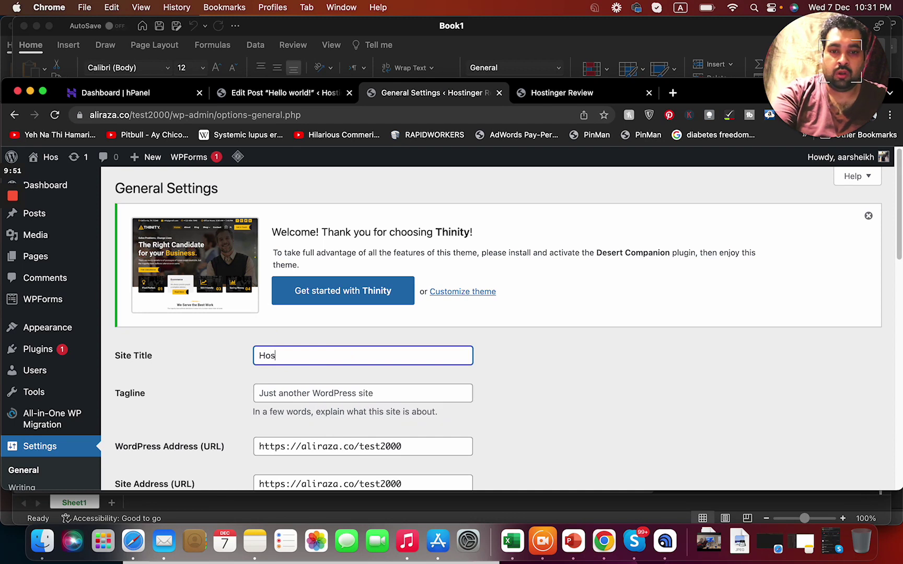
type("tinger 2023")
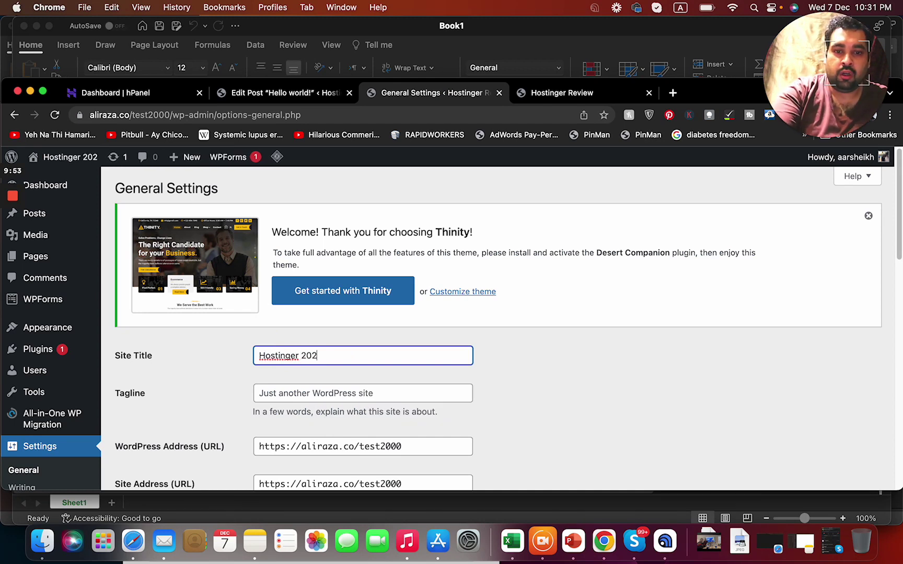
Replace the tagline with 'Use my Link to Signup' and scroll down to Save Changes
triple_click(290, 395)
type("Use my Link to Signup")
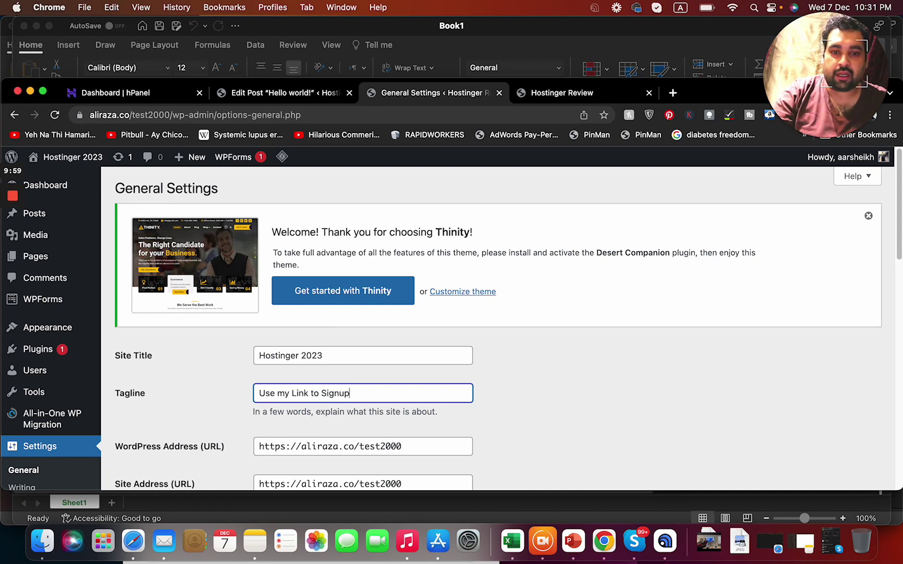
left_click(596, 96)
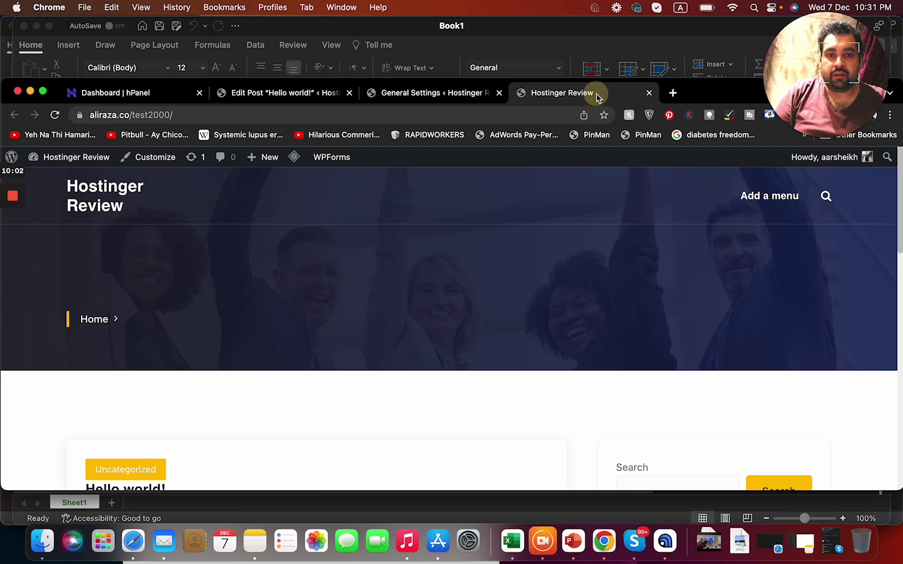
left_click(445, 94)
left_click(540, 92)
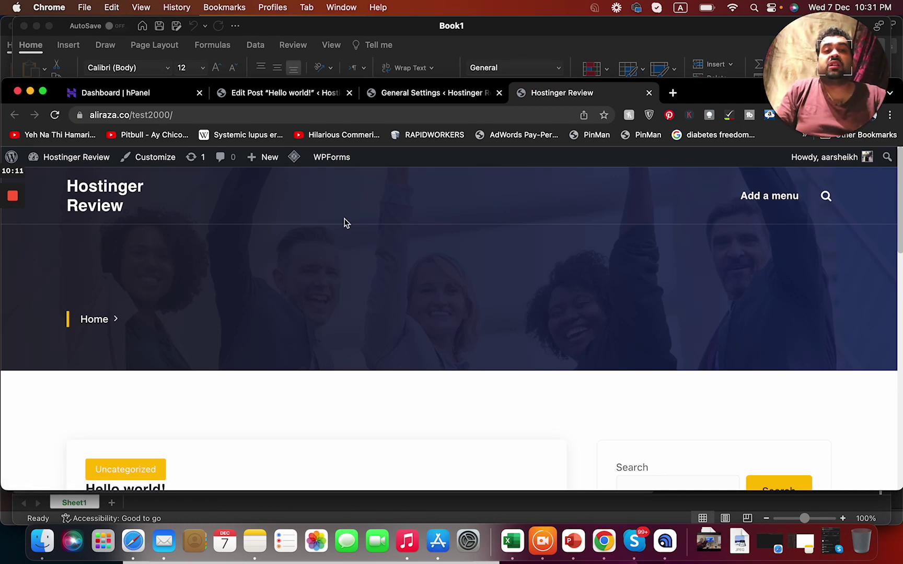
left_click(462, 95)
left_click_drag(898, 209, 890, 470)
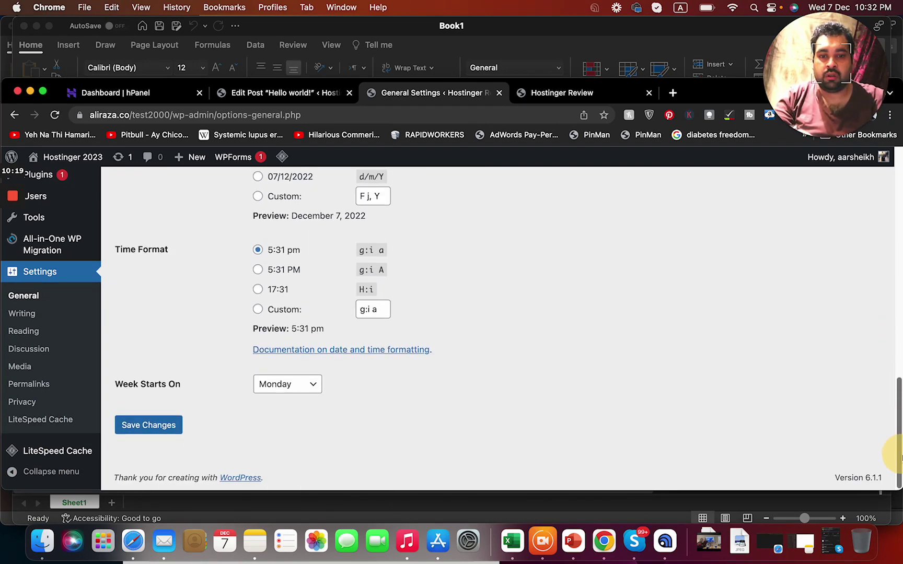
Save the new title and tagline, then reload the live front page to check them
left_click(171, 427)
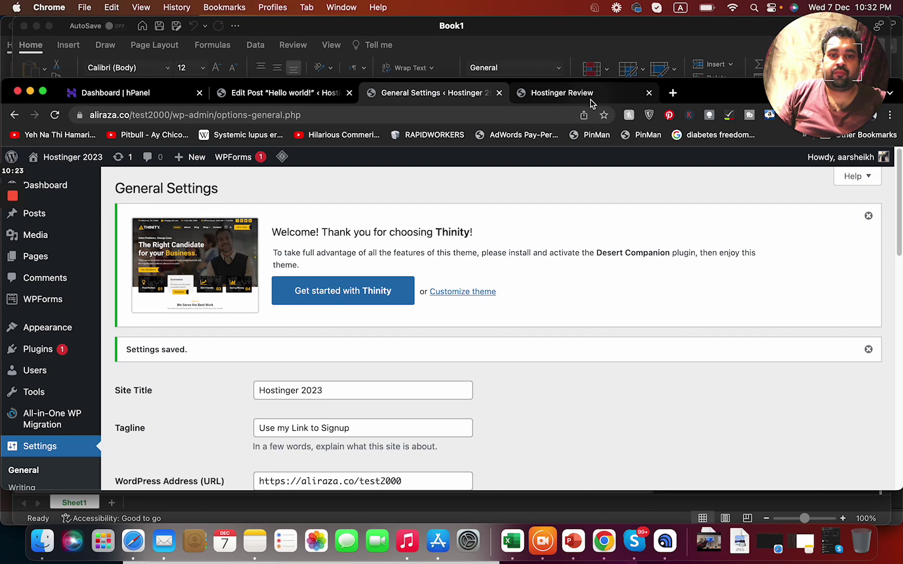
left_click(591, 99)
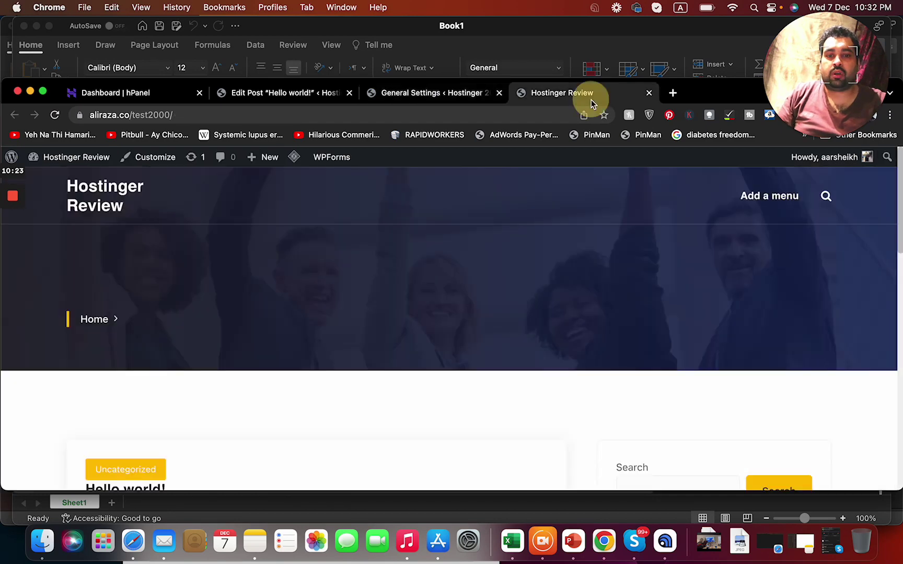
left_click(504, 115)
key("Return")
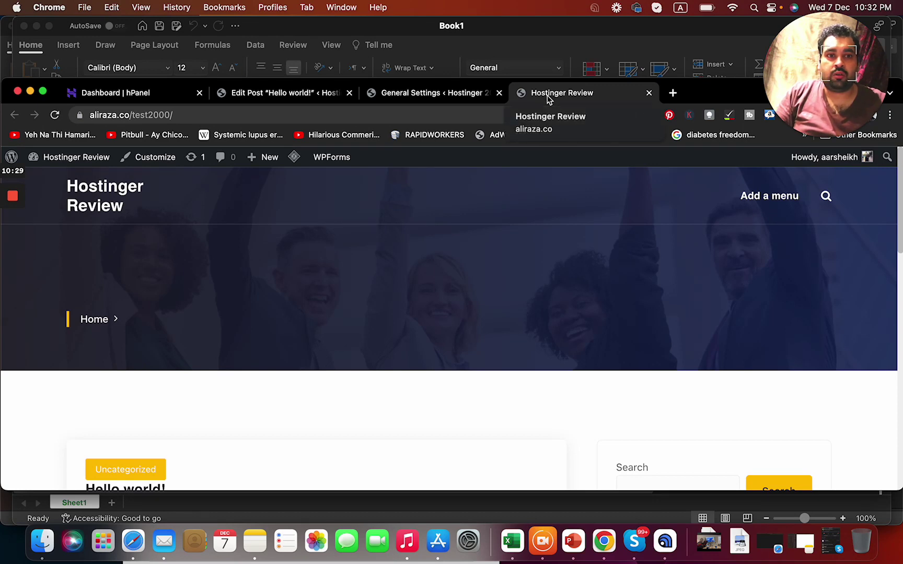
left_click(408, 92)
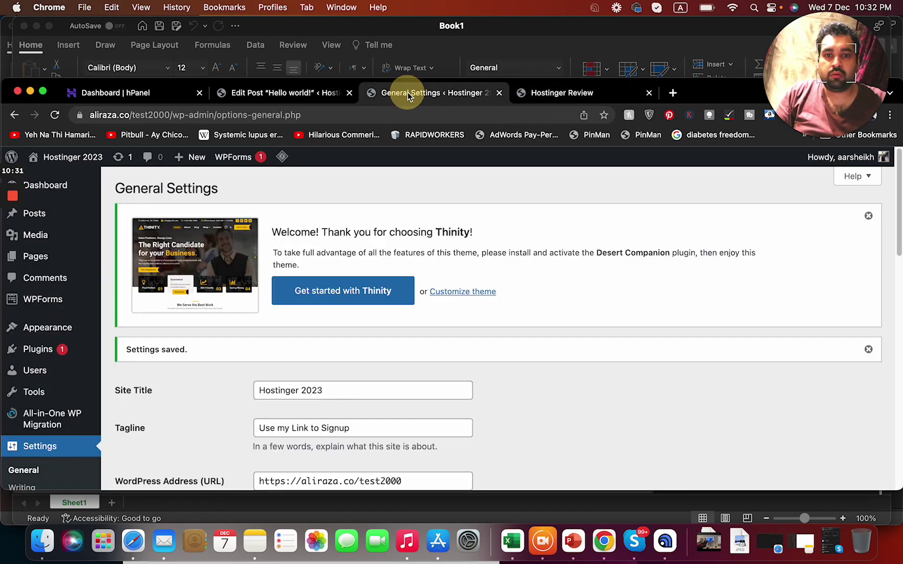
left_click(578, 96)
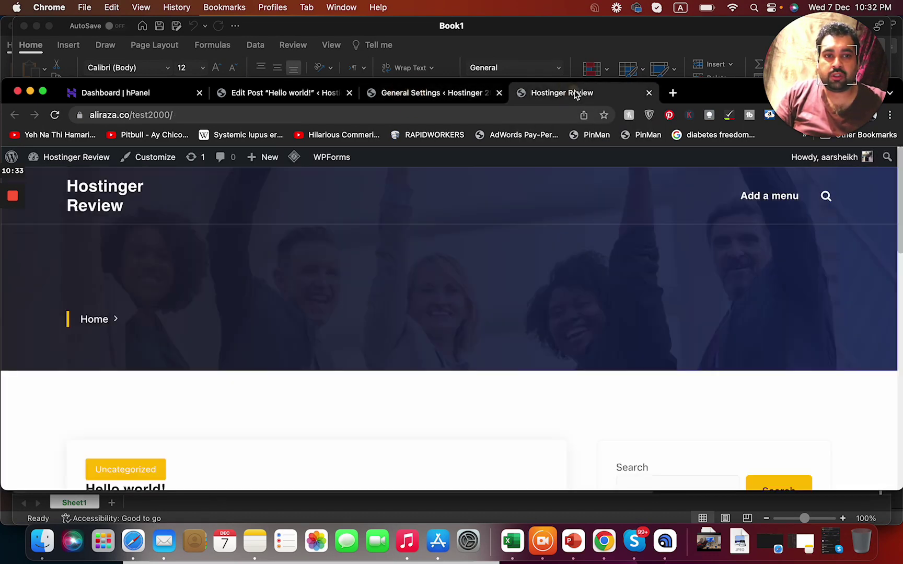
left_click(487, 115)
key("Return")
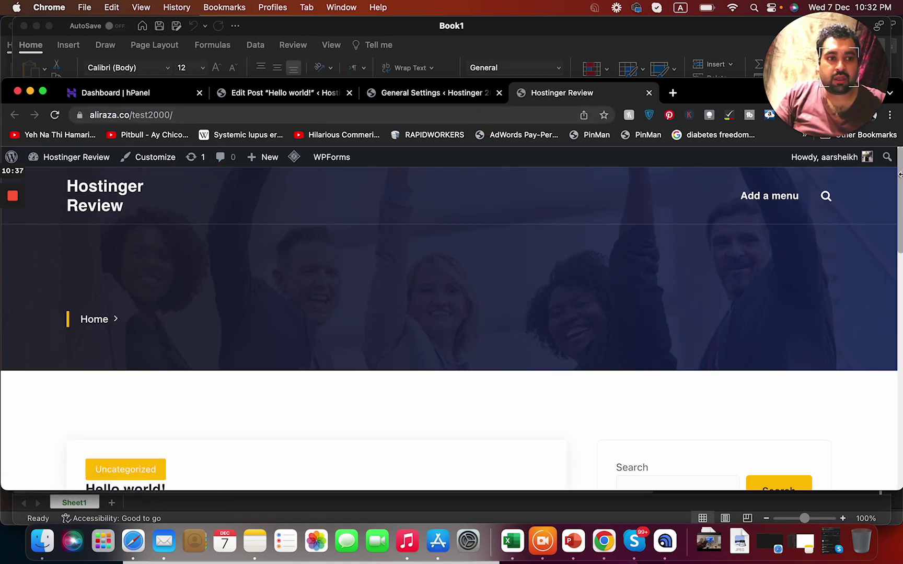
left_click_drag(899, 174, 897, 475)
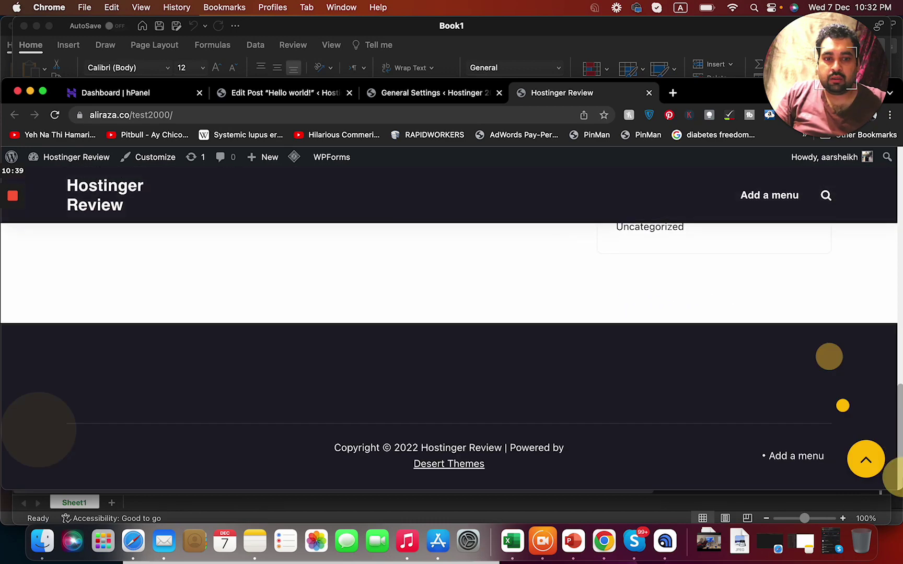
Change the site title to 'Hostinger 20200' and save the settings
left_click(450, 102)
left_click(406, 387)
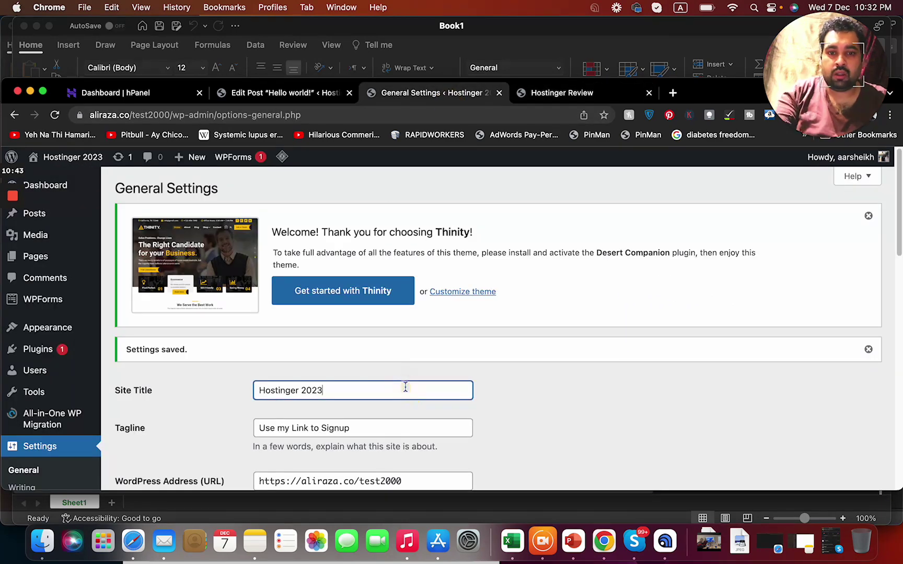
key("BackSpace")
type("00")
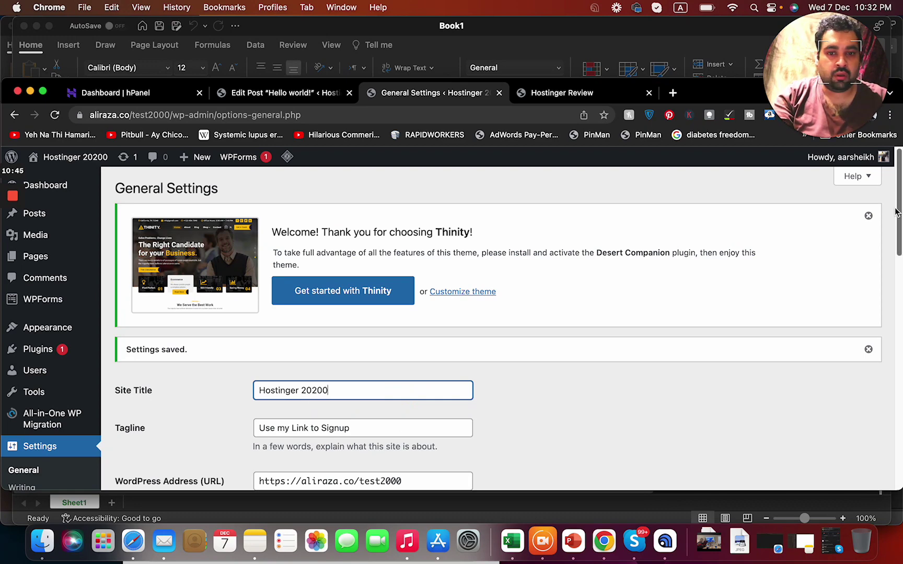
left_click_drag(897, 215, 894, 471)
left_click(154, 437)
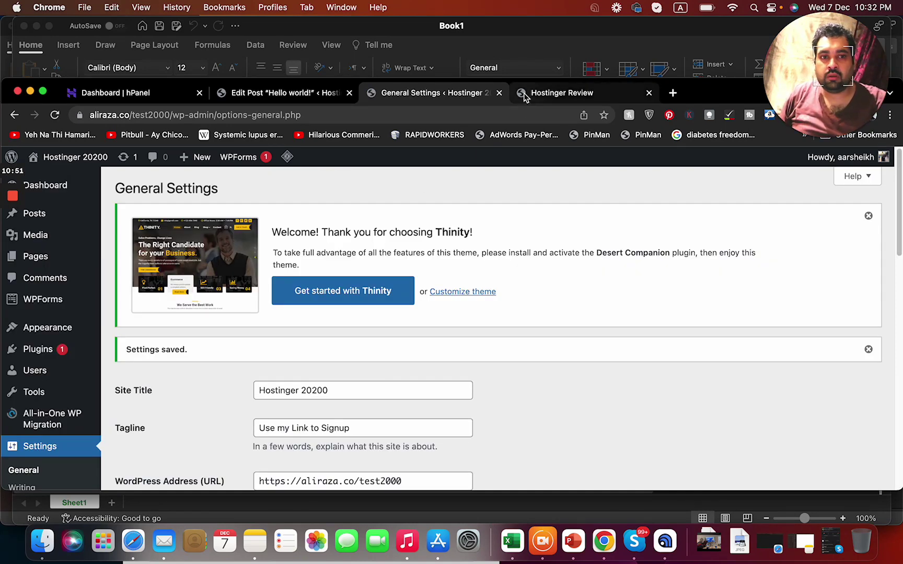
Reload the live site's front page to see the new title
left_click(519, 94)
key("super+r")
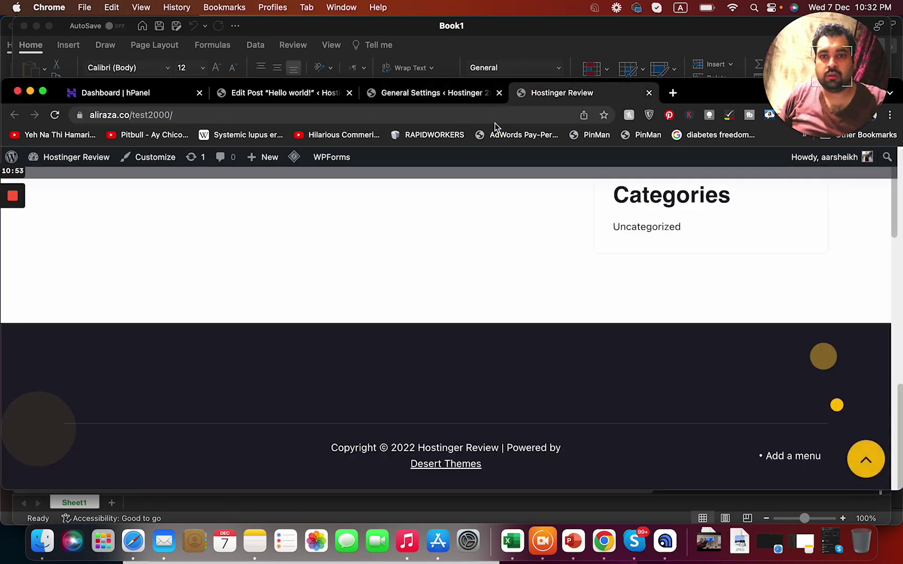
left_click(900, 229)
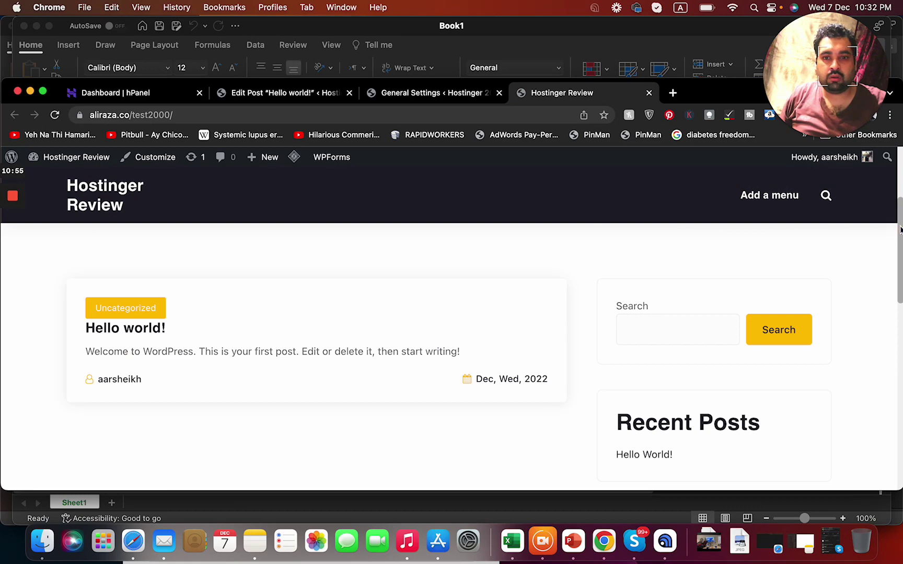
left_click_drag(900, 229, 893, 157)
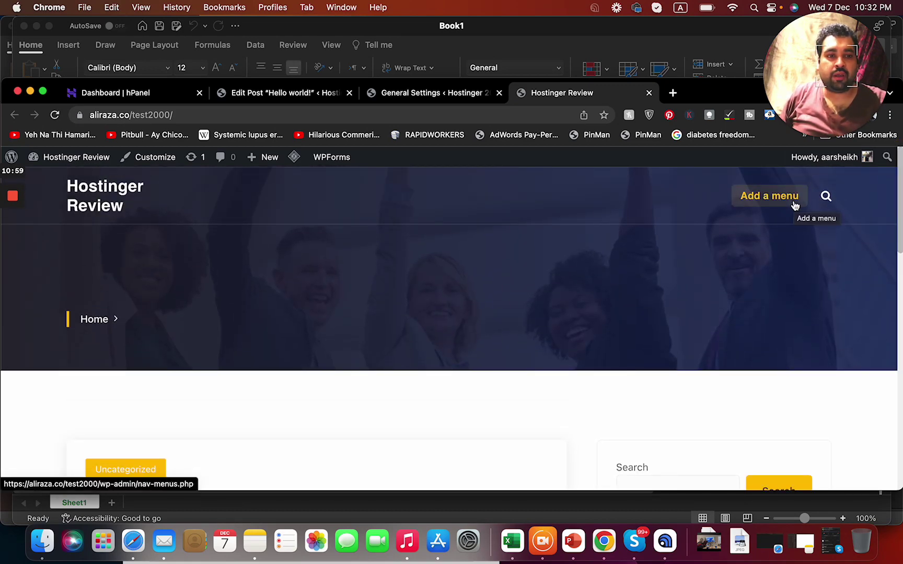
Open the Menus admin page for creating the site's first menu
left_click(769, 196)
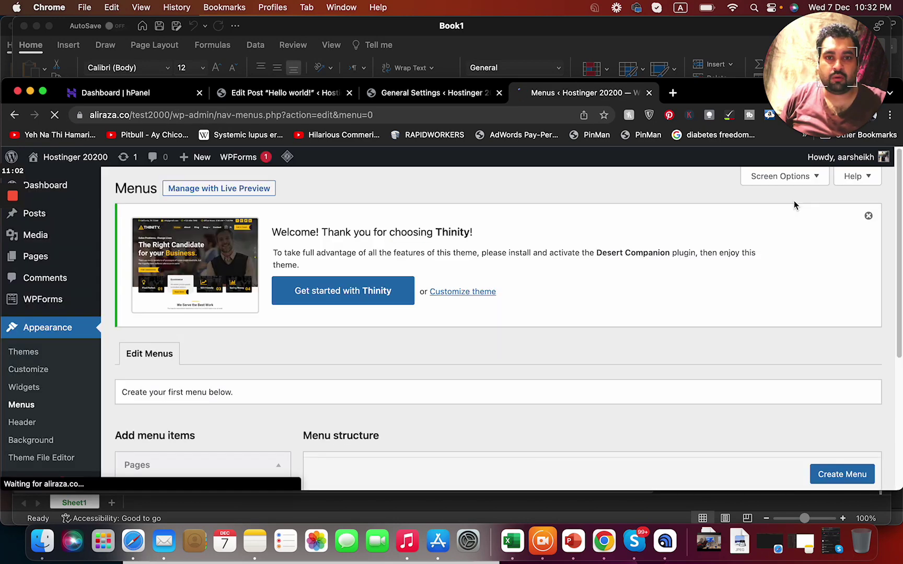
left_click_drag(899, 246, 899, 384)
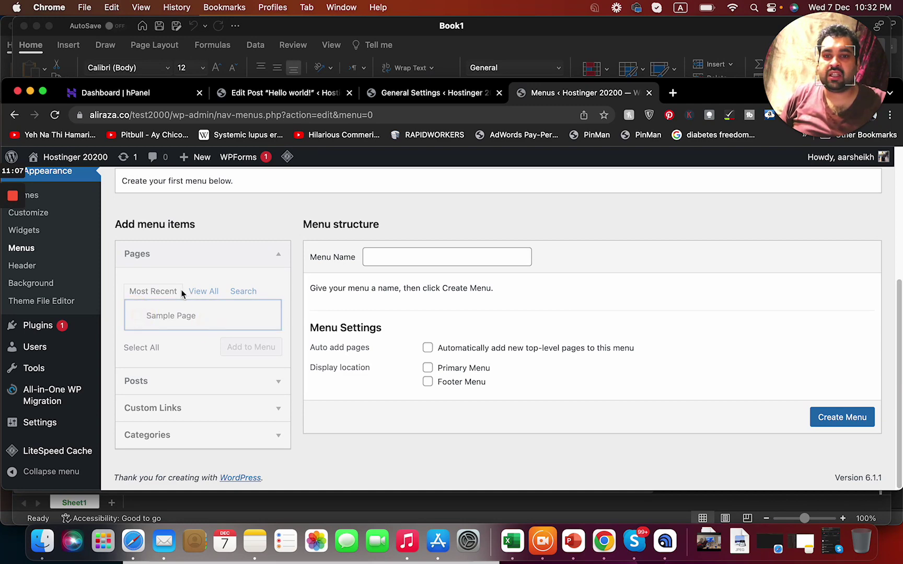
scroll(895, 280, "up", 5)
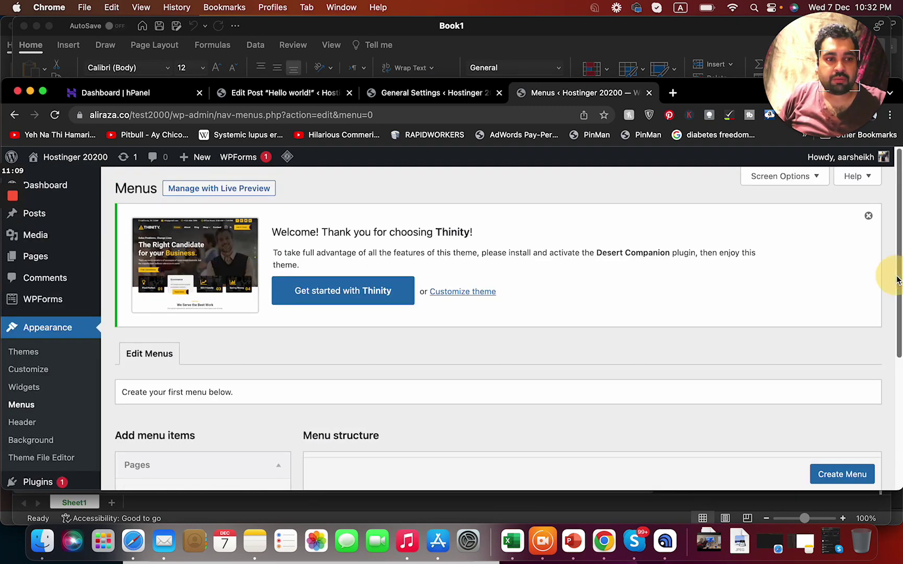
Open the Pages > Add New editor in a separate tab
mouse_move(62, 256)
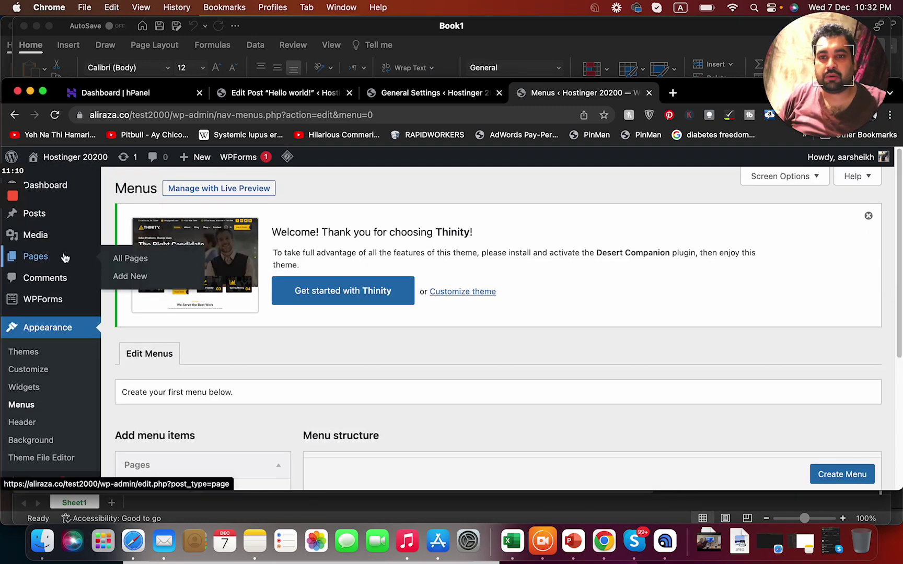
right_click(122, 277)
left_click(141, 281)
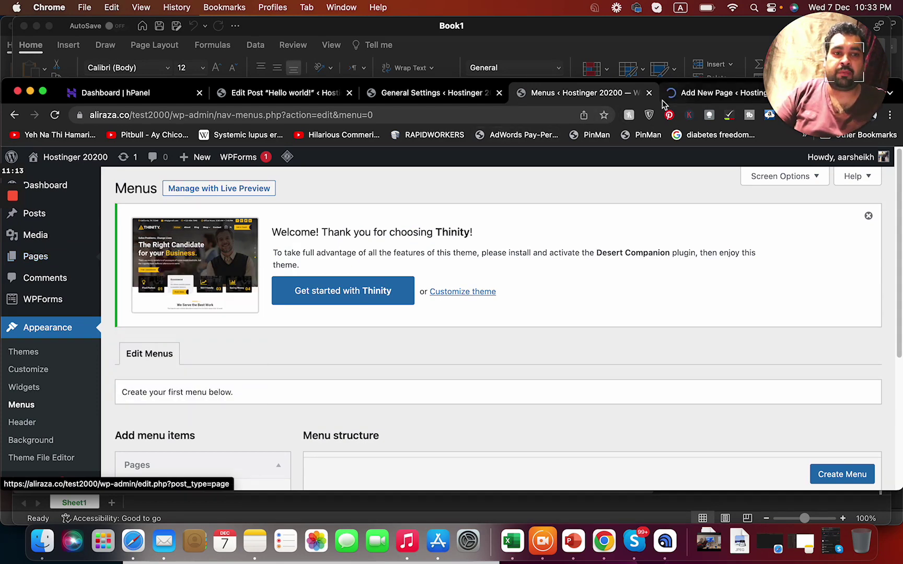
left_click(686, 98)
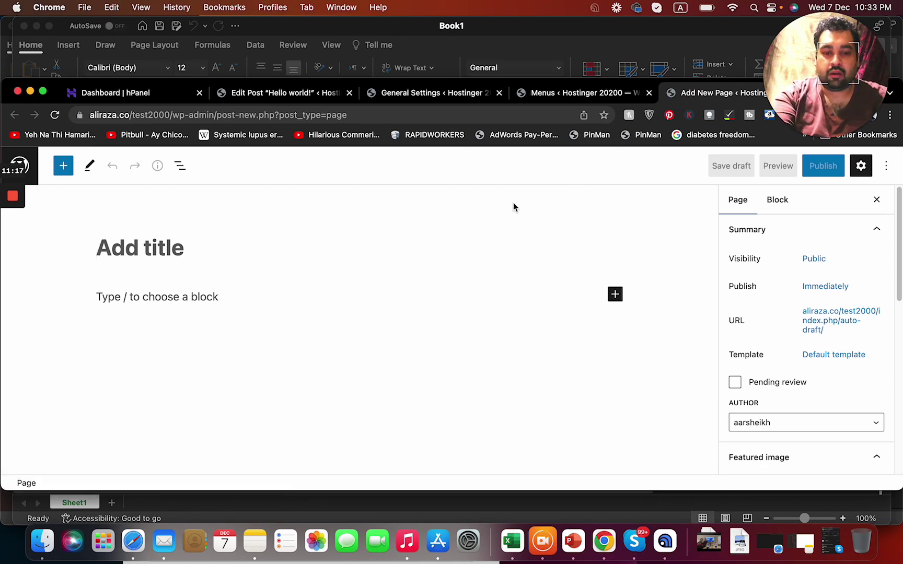
Title the page 'Contact Us Page' and add a one-line contact note with an e-mail address
type("Contact Us")
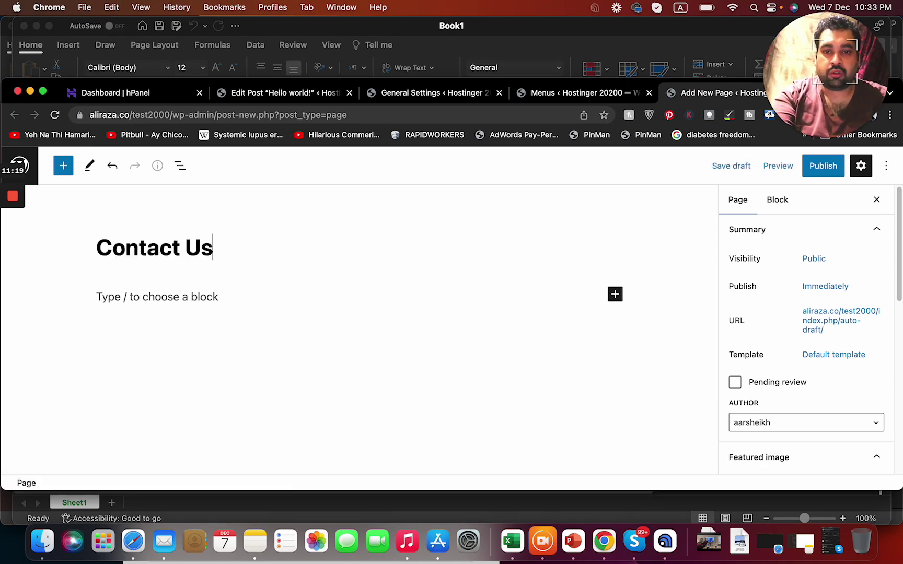
type(" Page")
left_click(415, 286)
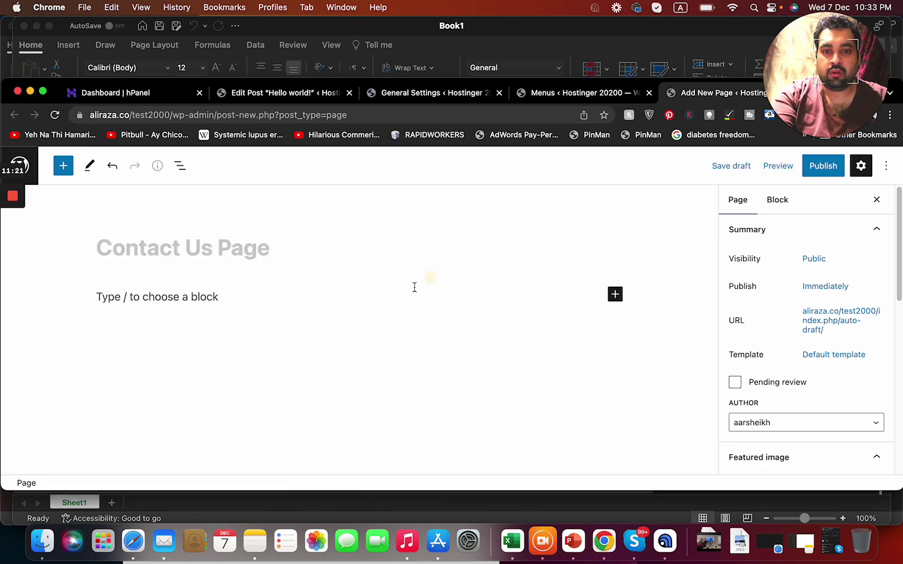
type("Contact")
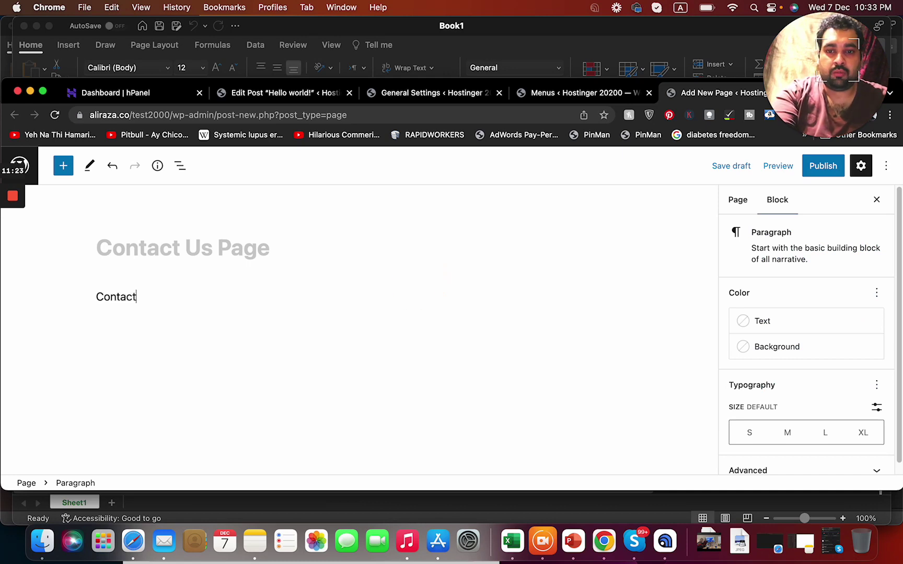
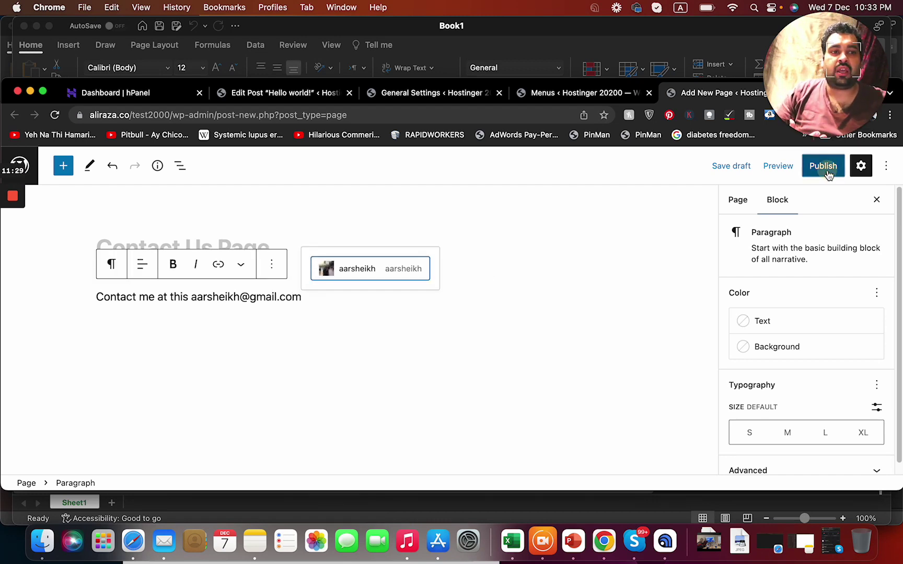
Publish the Contact Us Page and return to the General Settings tab
left_click(826, 172)
left_click(791, 166)
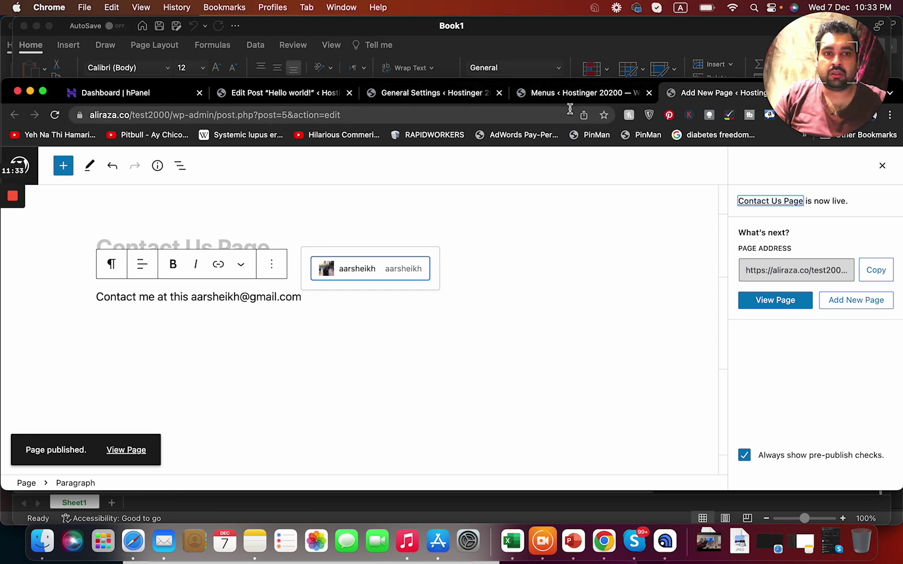
left_click(414, 94)
mouse_move(47, 349)
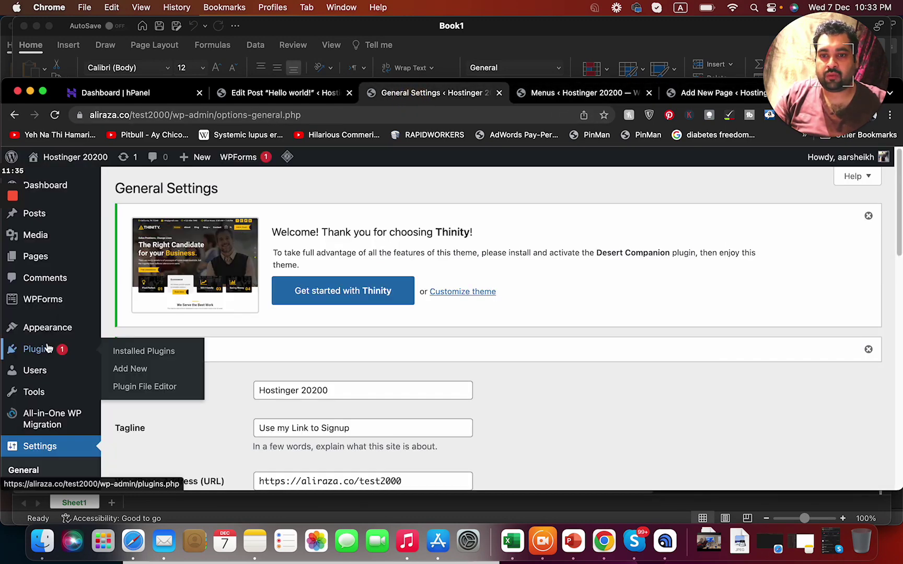